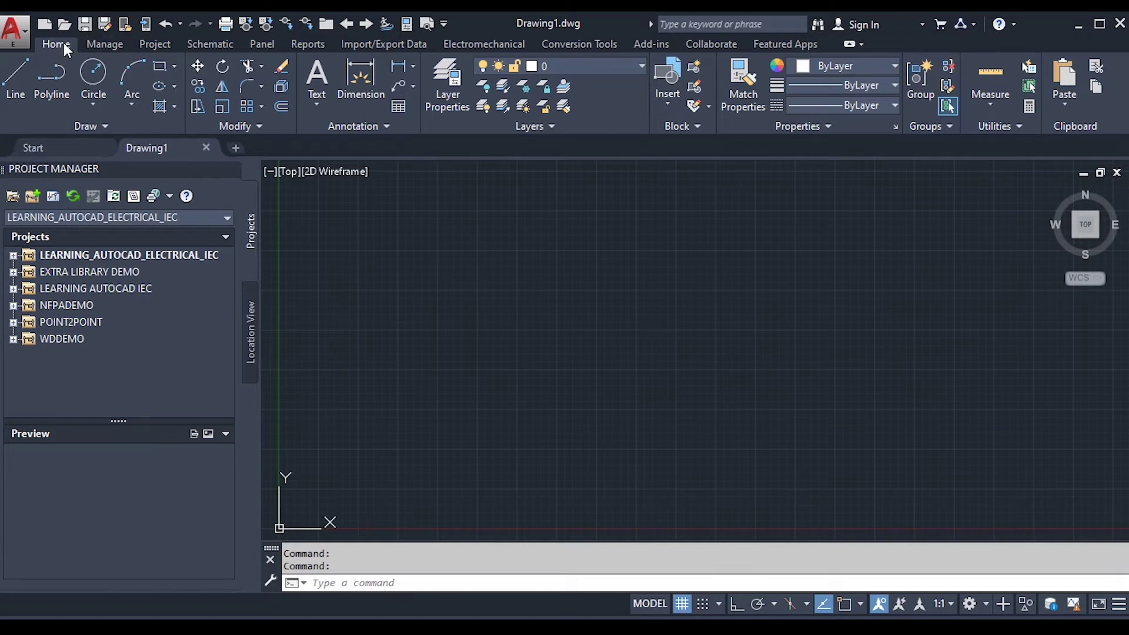
Step: Tour the Manage, Project, Schematic, Panel and Reports ribbon tabs, finishing on Schematic
{"action": "left_click", "coordinate": [105, 44]}
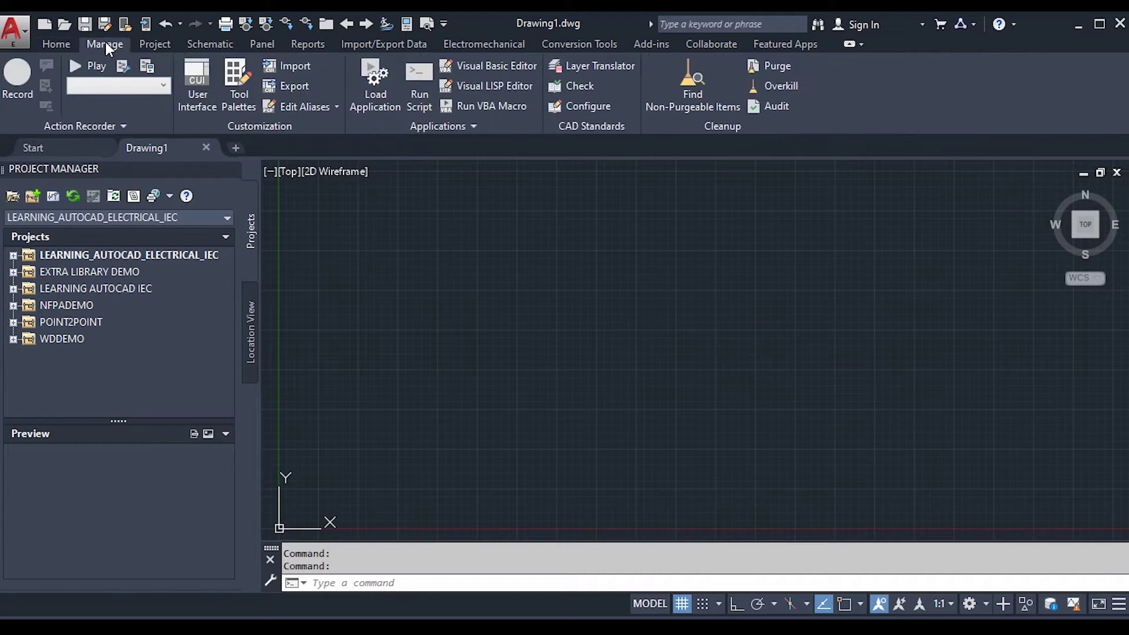
{"action": "left_click", "coordinate": [154, 44]}
{"action": "left_click", "coordinate": [208, 43]}
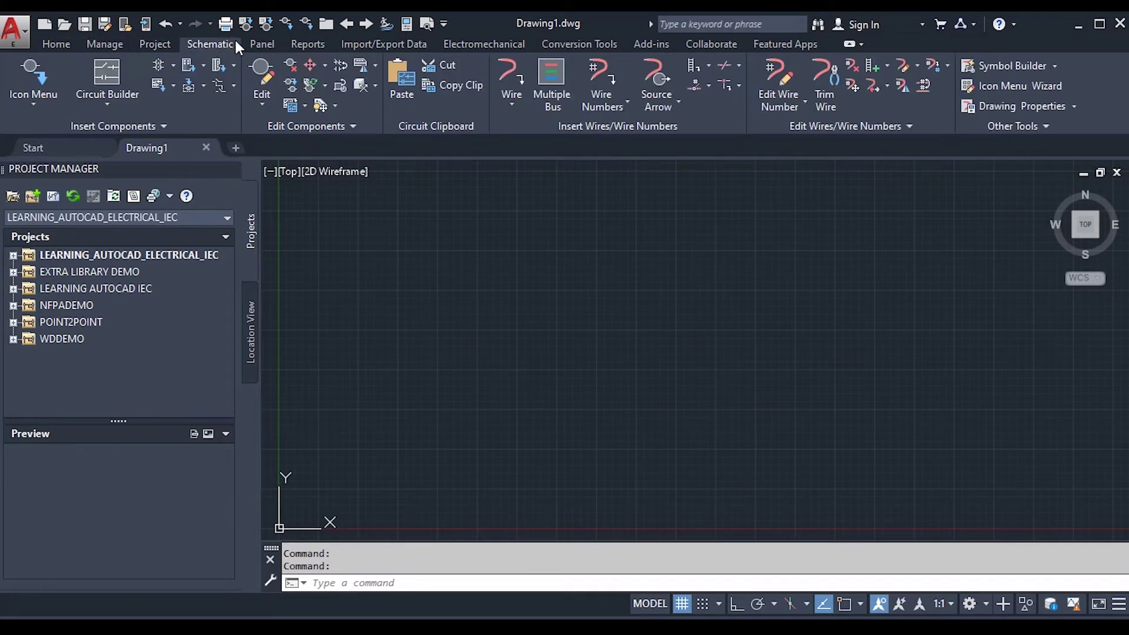
{"action": "left_click", "coordinate": [259, 42]}
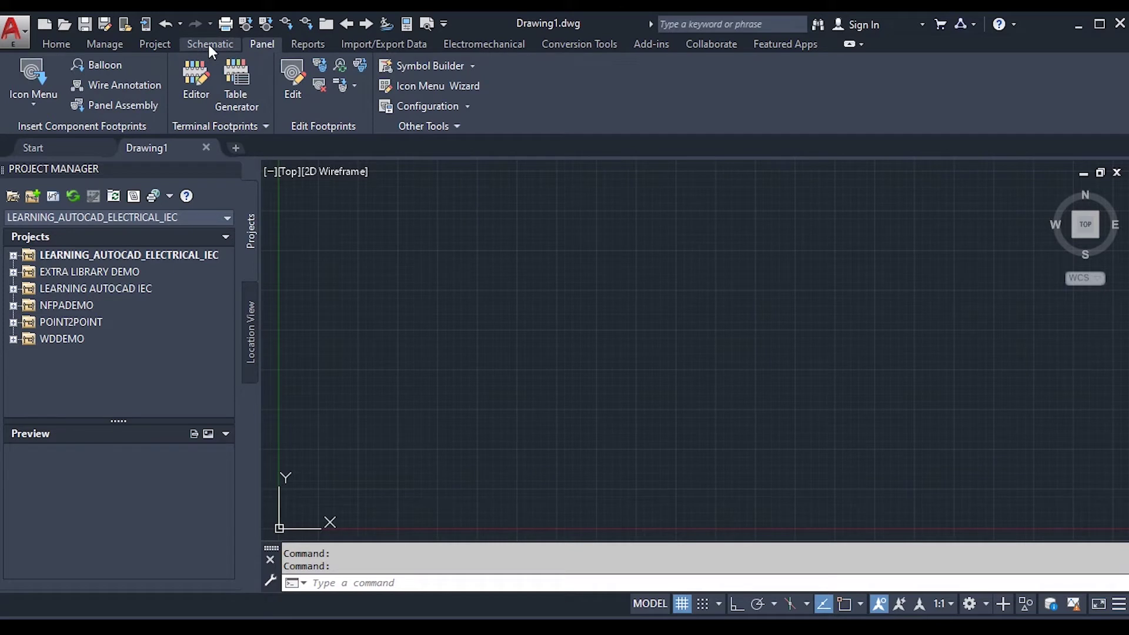
{"action": "left_click", "coordinate": [306, 44]}
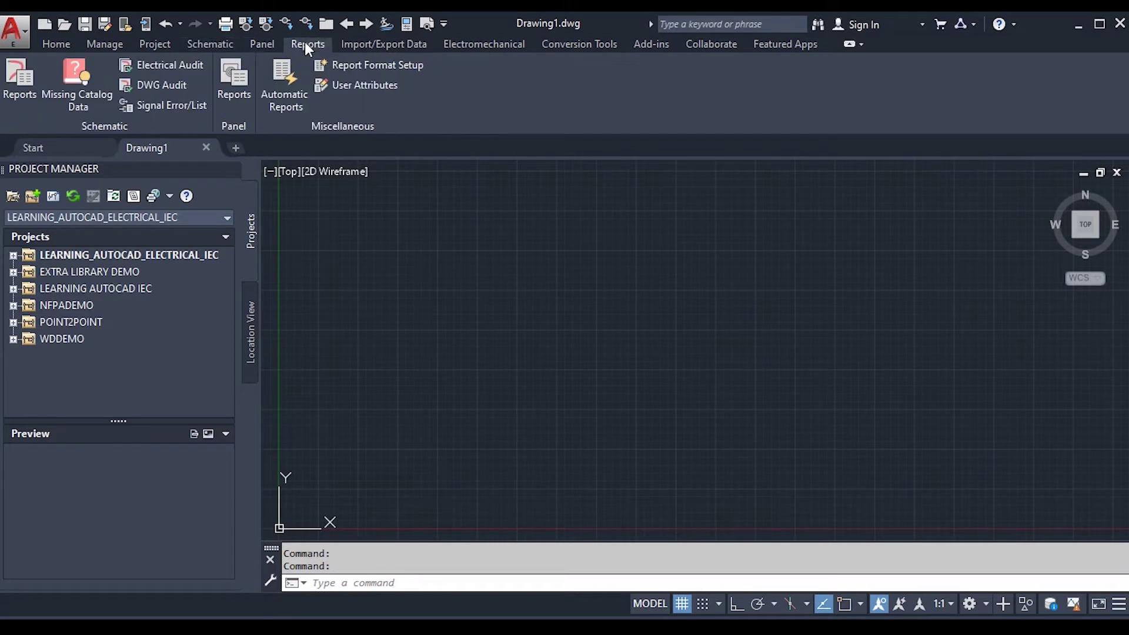
{"action": "left_click", "coordinate": [66, 43]}
{"action": "left_click", "coordinate": [100, 45]}
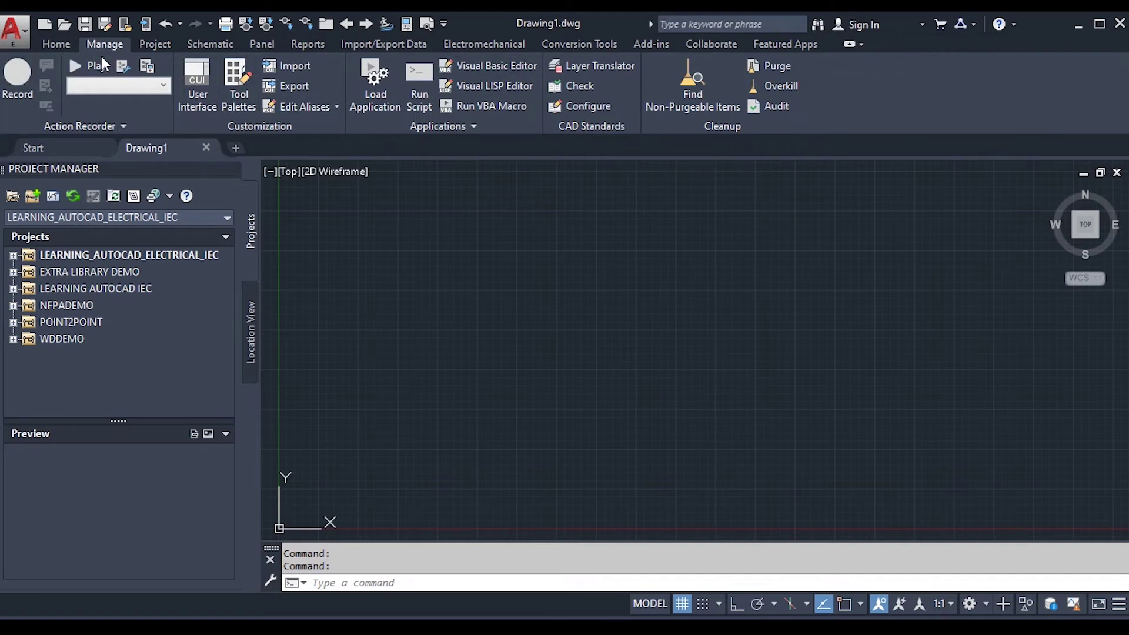
{"action": "left_click", "coordinate": [45, 49]}
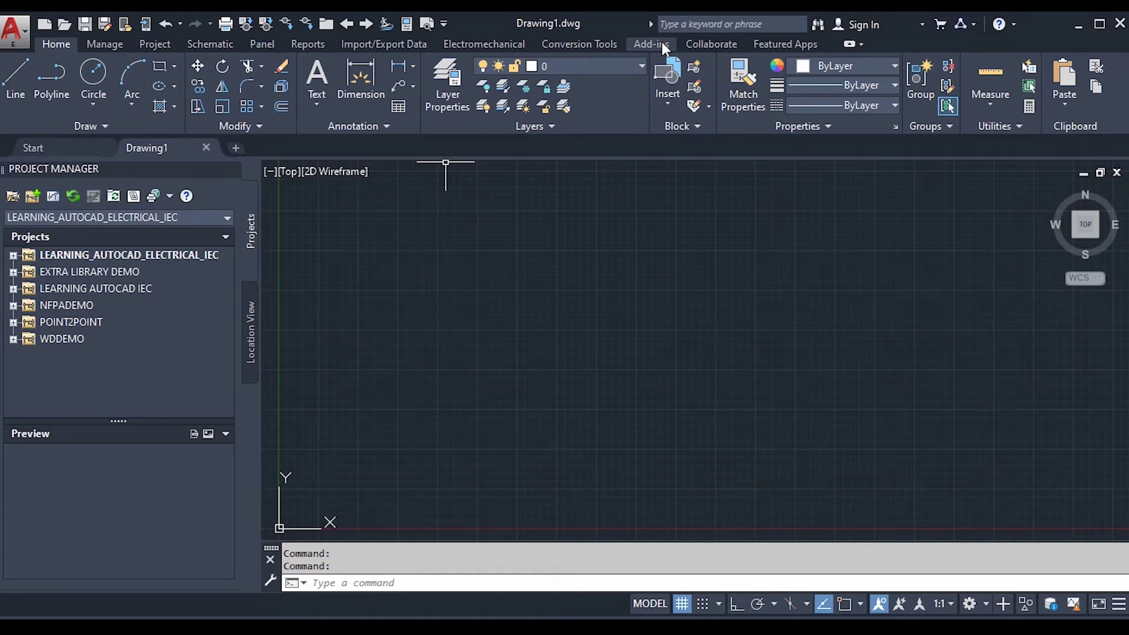
{"action": "left_click", "coordinate": [154, 44]}
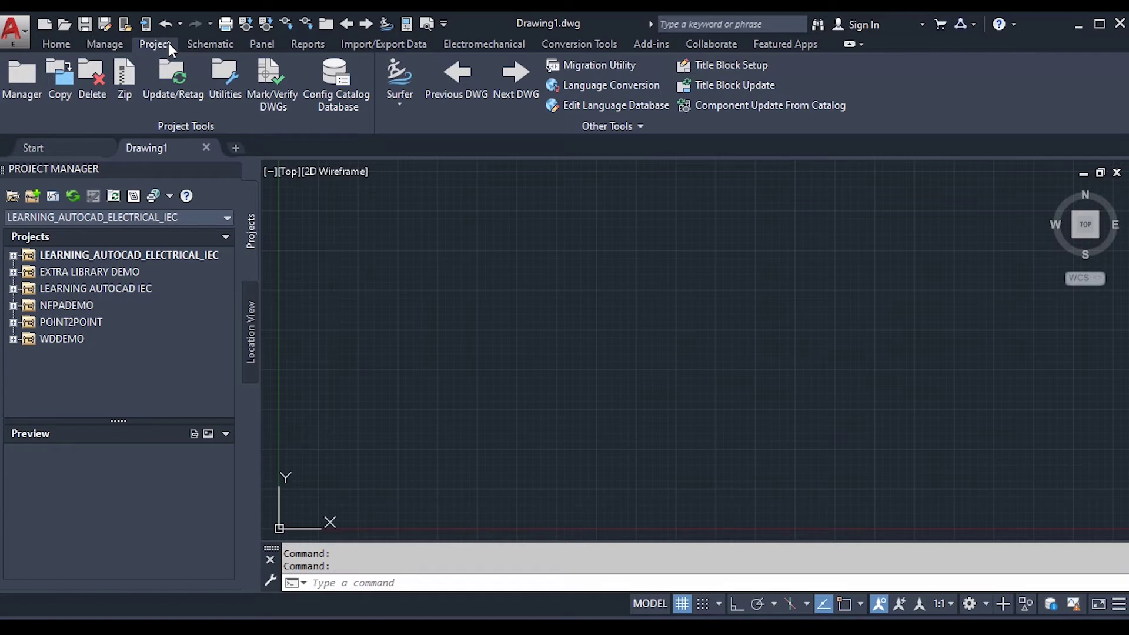
{"action": "left_click", "coordinate": [196, 41]}
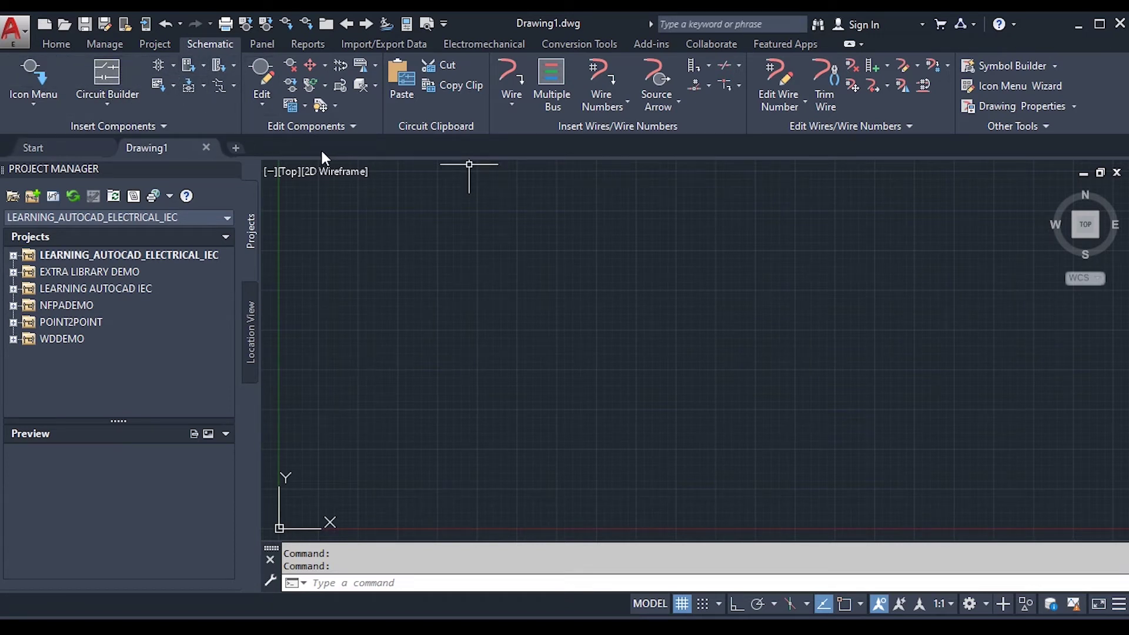
Step: Expand the Insert Components and Edit Components slide-outs and show the Icon Menu insertion options
{"action": "left_click", "coordinate": [162, 126]}
{"action": "left_click", "coordinate": [148, 126]}
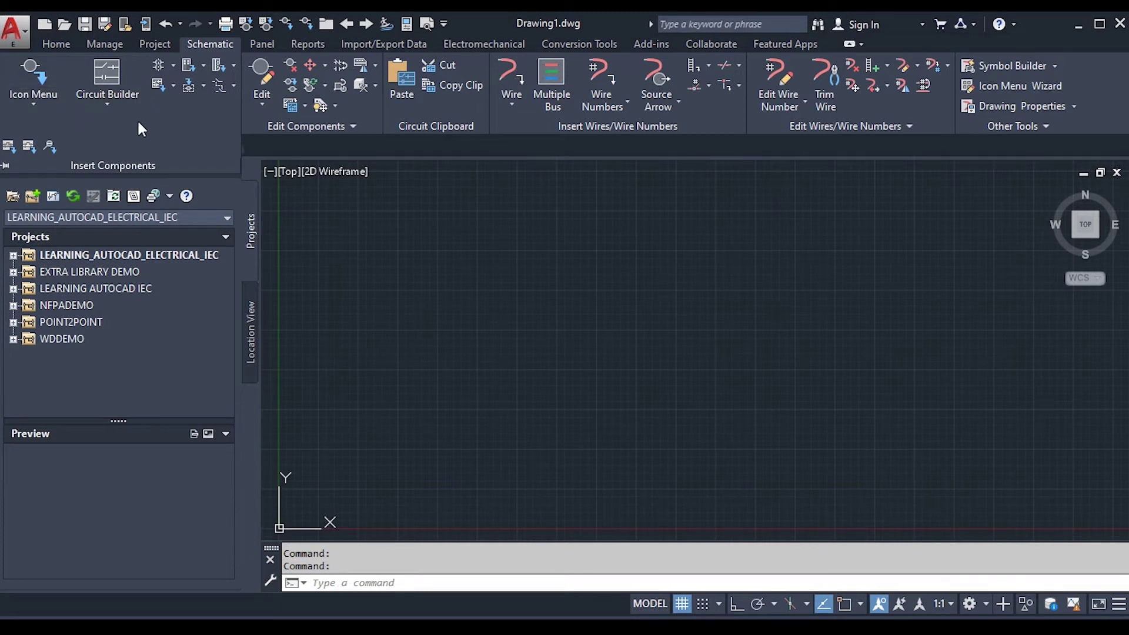
{"action": "left_click", "coordinate": [344, 127]}
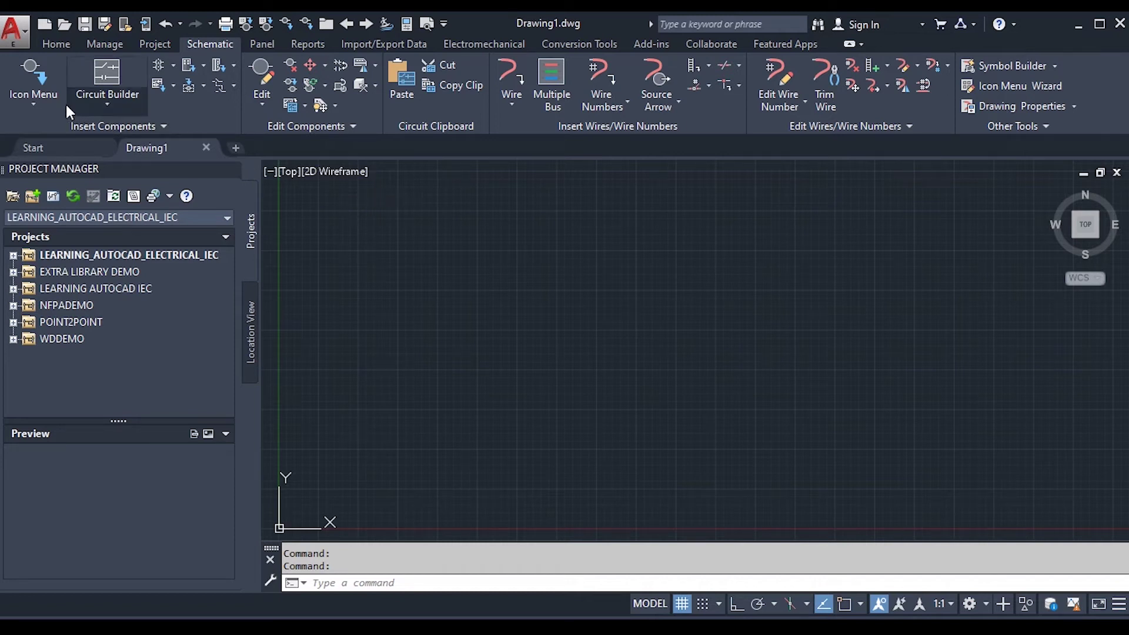
{"action": "left_click", "coordinate": [33, 104]}
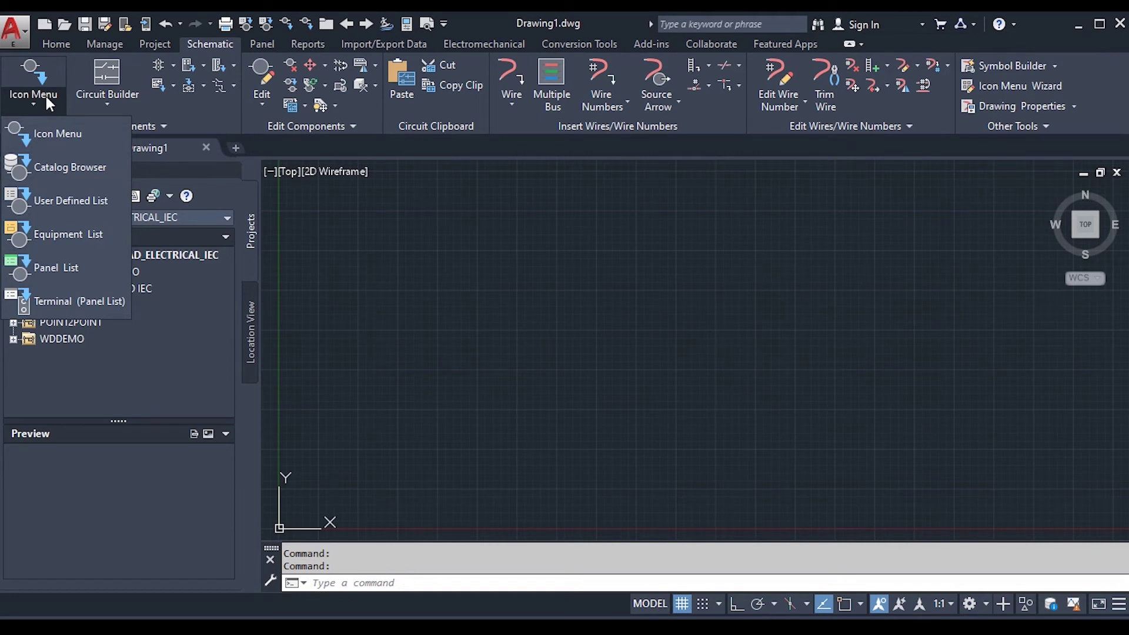
Step: Make Catalog Browser the insertion choice, preview its catalog palette, then close it
{"action": "left_click", "coordinate": [54, 167]}
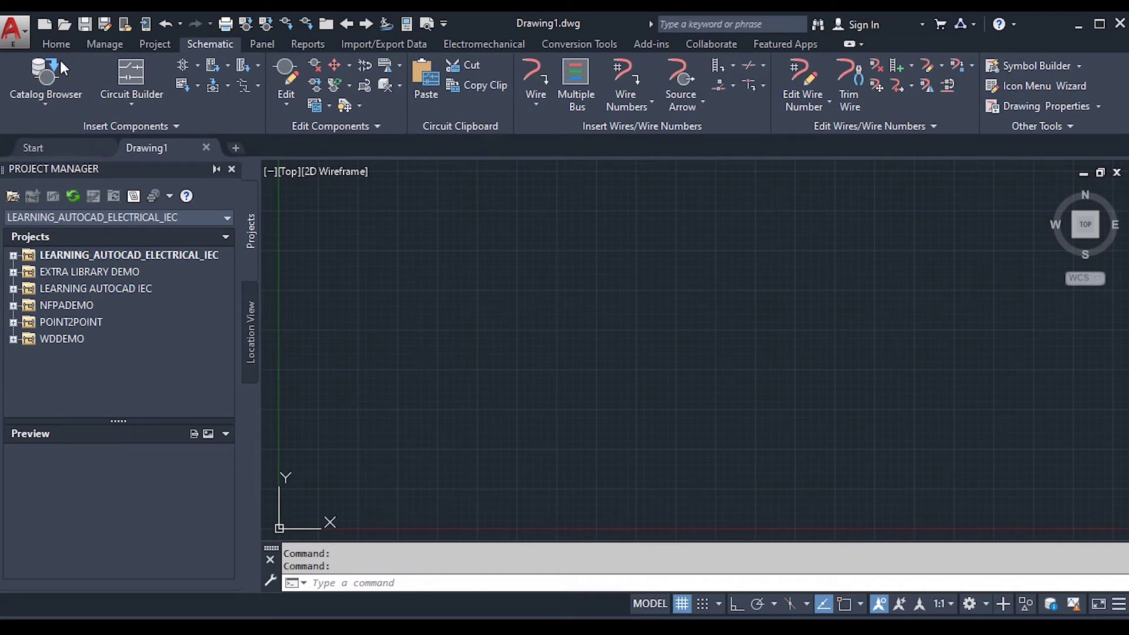
{"action": "left_click", "coordinate": [40, 84]}
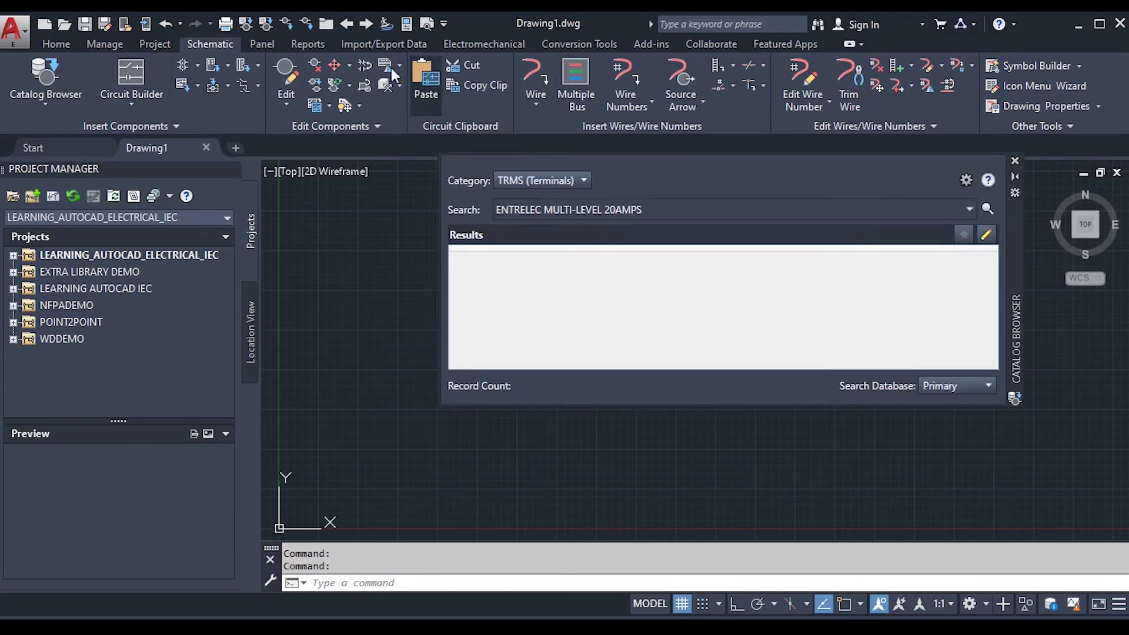
{"action": "left_click", "coordinate": [1015, 161]}
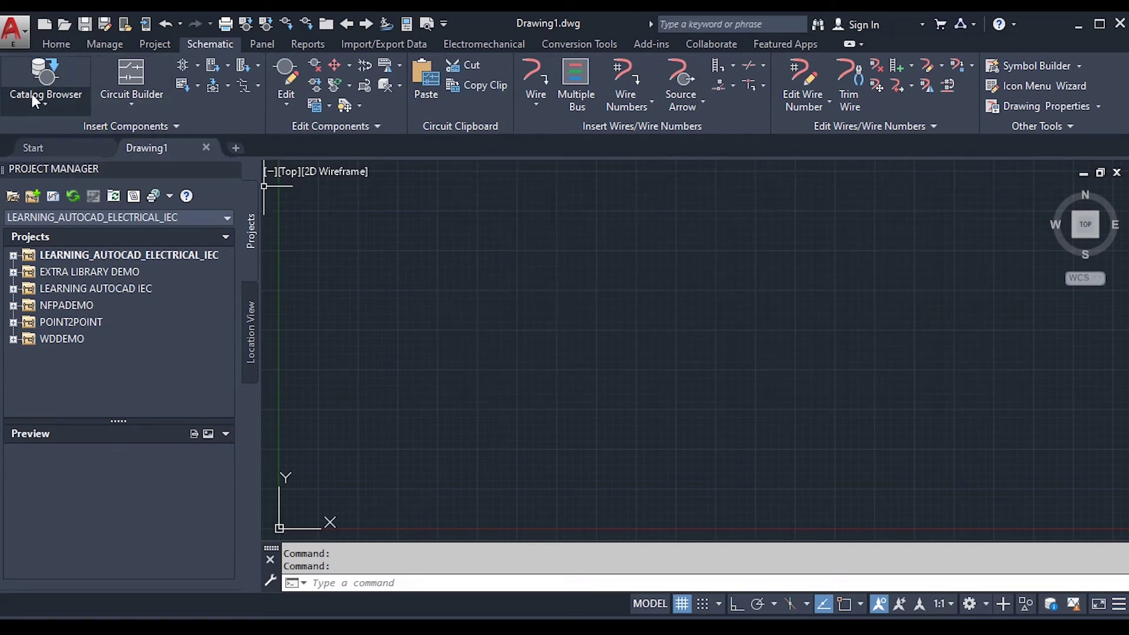
Step: Switch back to Icon Menu, accept adding the WD_M block, and close the symbol picker
{"action": "left_click", "coordinate": [49, 103]}
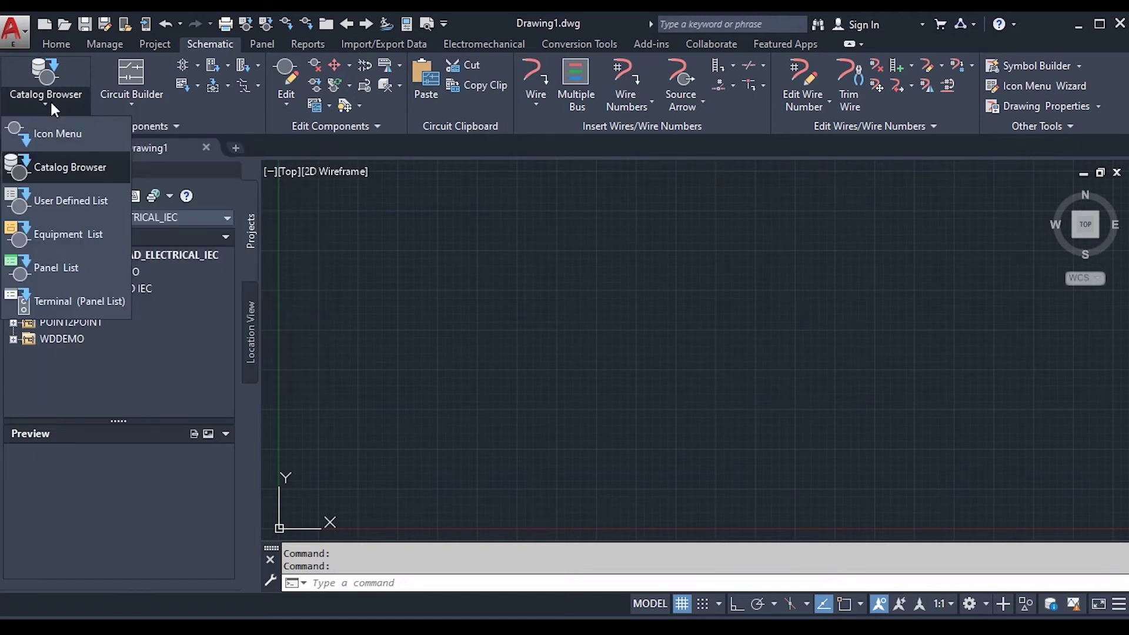
{"action": "left_click", "coordinate": [64, 138]}
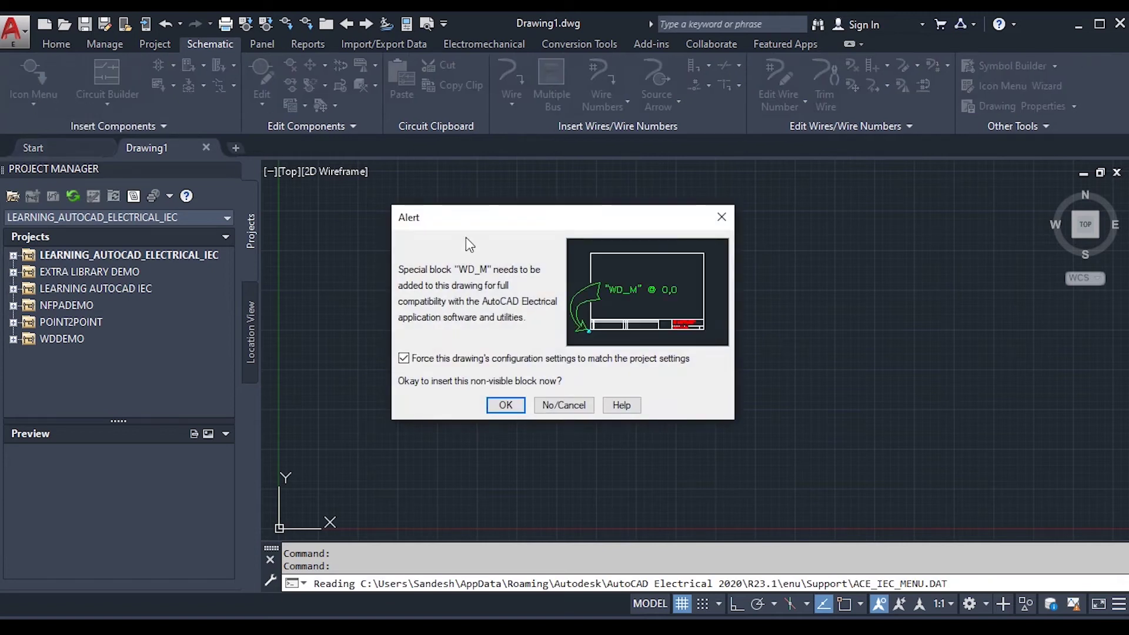
{"action": "left_click", "coordinate": [505, 405]}
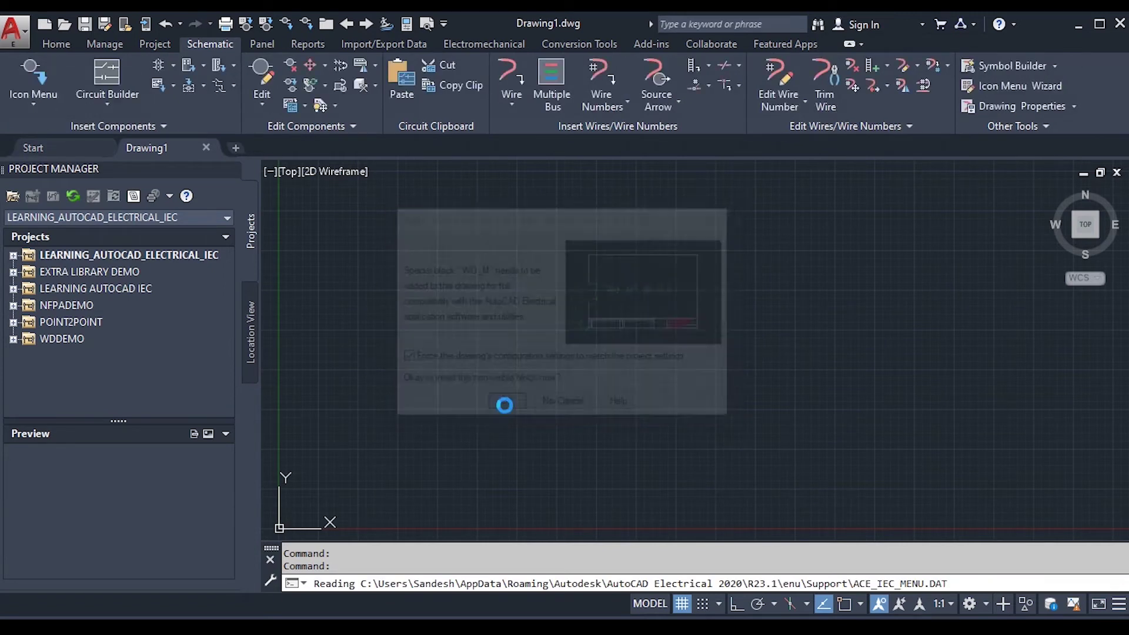
{"action": "left_click", "coordinate": [57, 90]}
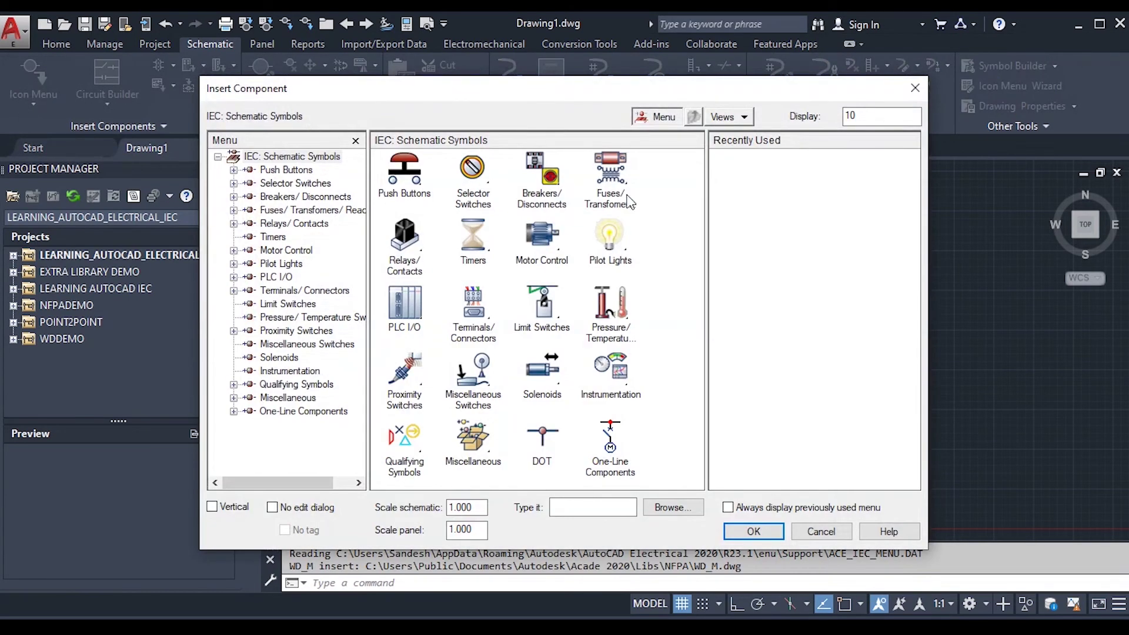
{"action": "left_click", "coordinate": [913, 90]}
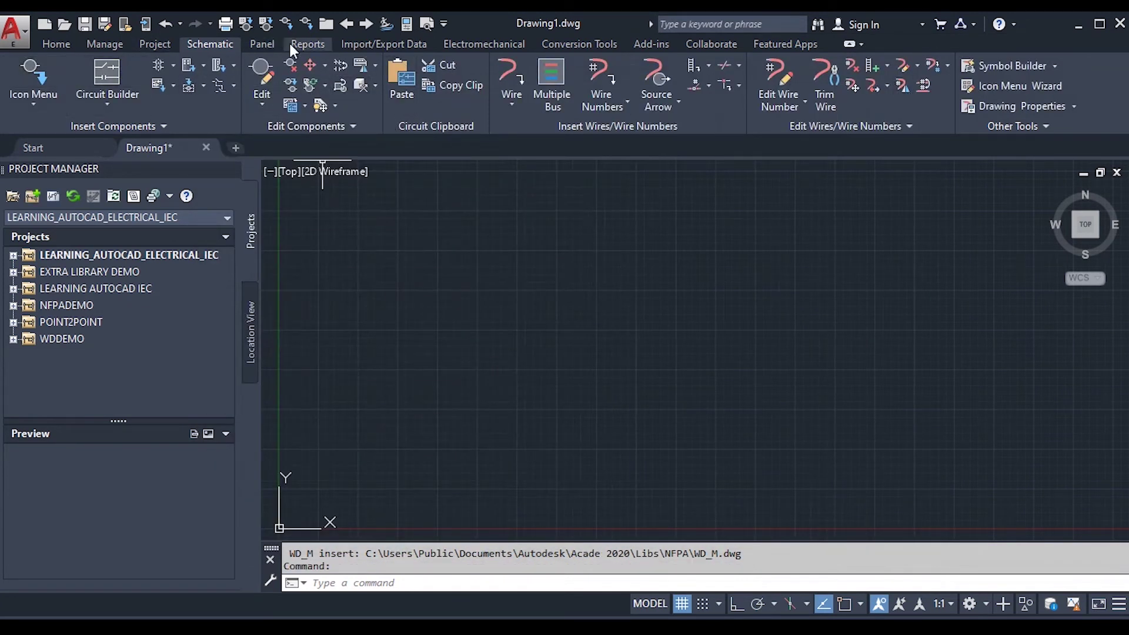
Step: Show the Minimize Ribbon options list beside the ribbon tabs
{"action": "left_click", "coordinate": [31, 71]}
{"action": "left_click", "coordinate": [860, 44]}
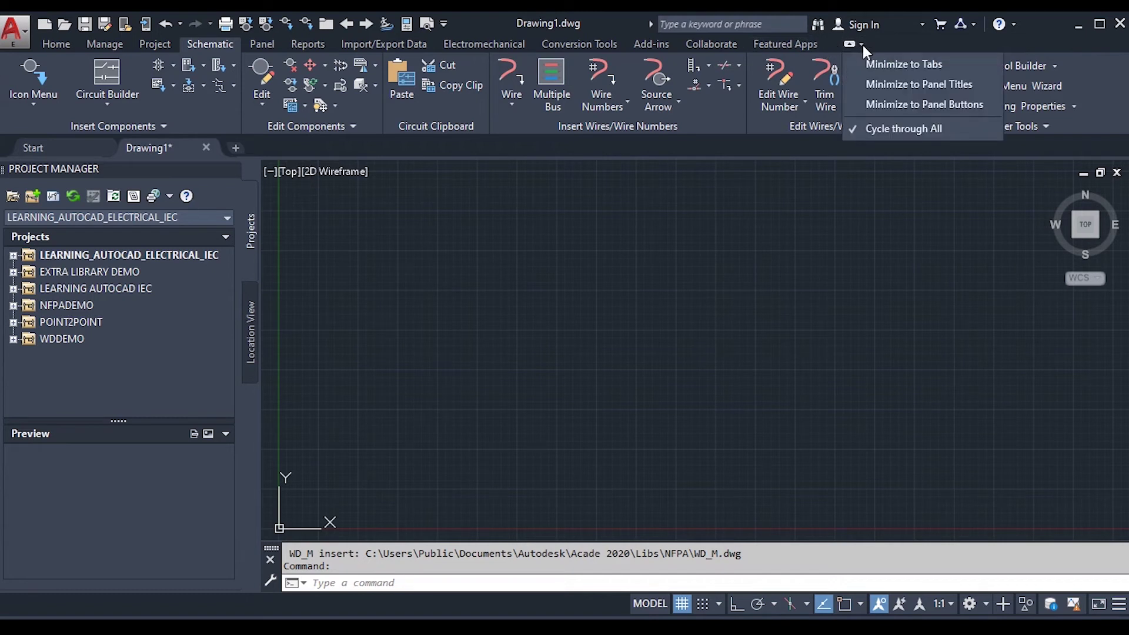
Step: Try the Minimize to Tabs, Panel Titles, then Panel Buttons ribbon modes
{"action": "left_click", "coordinate": [870, 68]}
{"action": "left_click", "coordinate": [861, 44]}
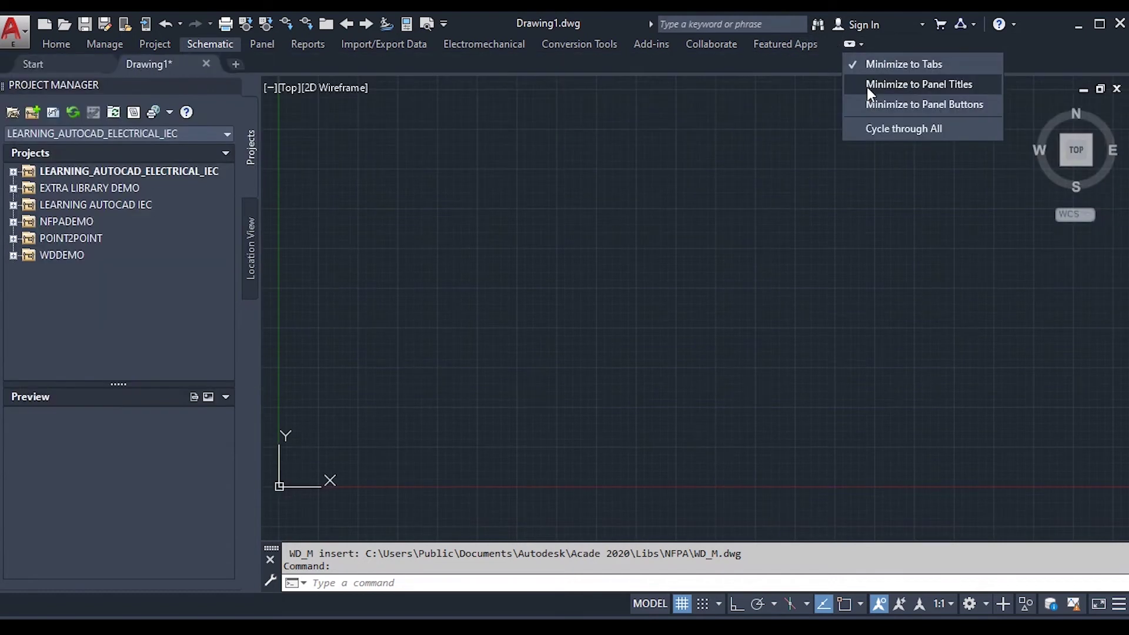
{"action": "left_click", "coordinate": [867, 87]}
{"action": "left_click", "coordinate": [861, 45]}
{"action": "left_click", "coordinate": [867, 103]}
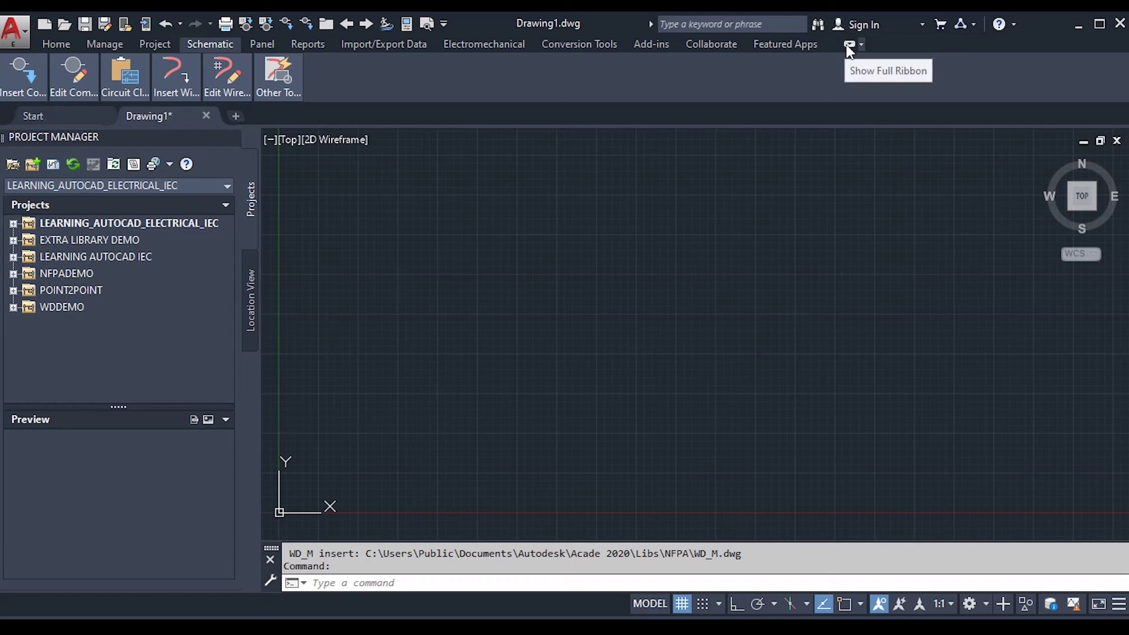
Step: Toggle the ribbon between minimized and full size, leaving it fully expanded
{"action": "left_click", "coordinate": [848, 46]}
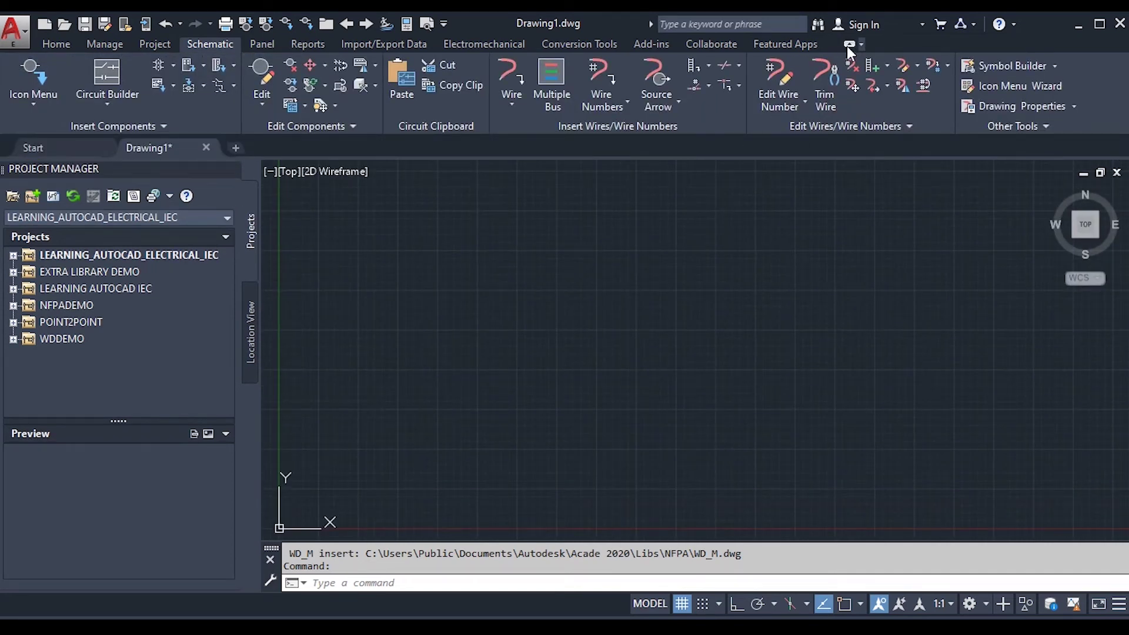
{"action": "left_click", "coordinate": [848, 45]}
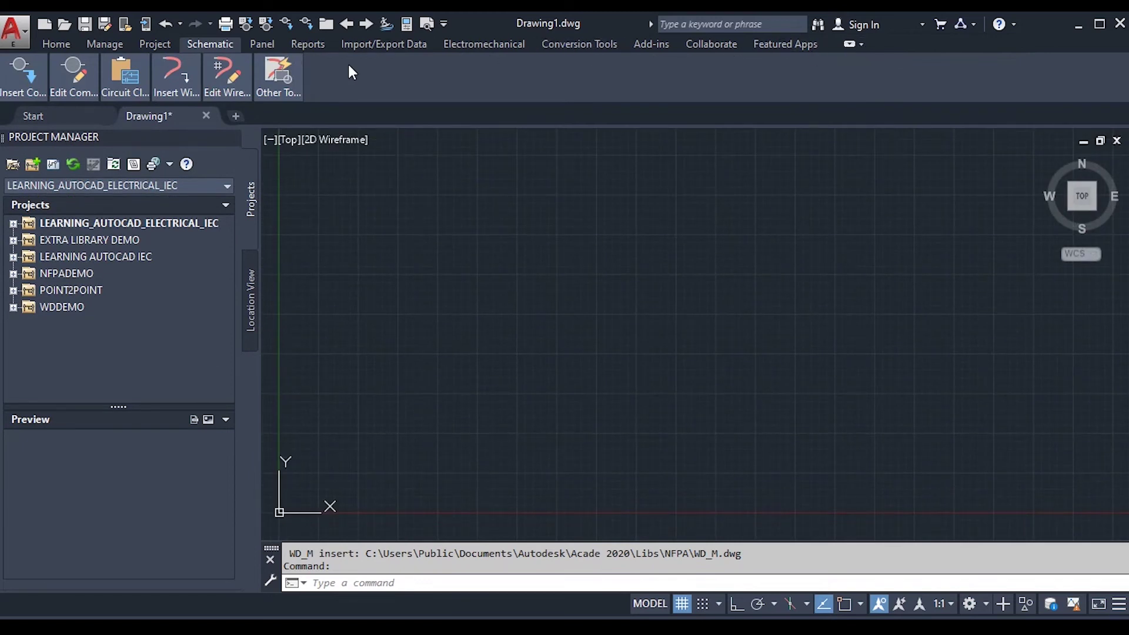
{"action": "left_click", "coordinate": [860, 45]}
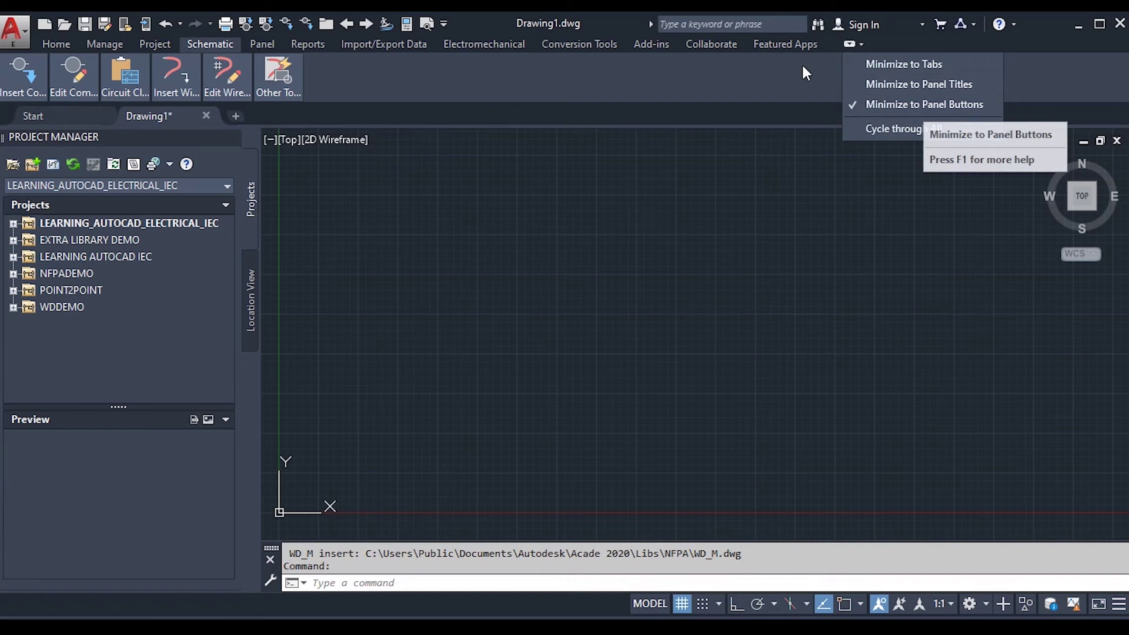
{"action": "left_click", "coordinate": [825, 63]}
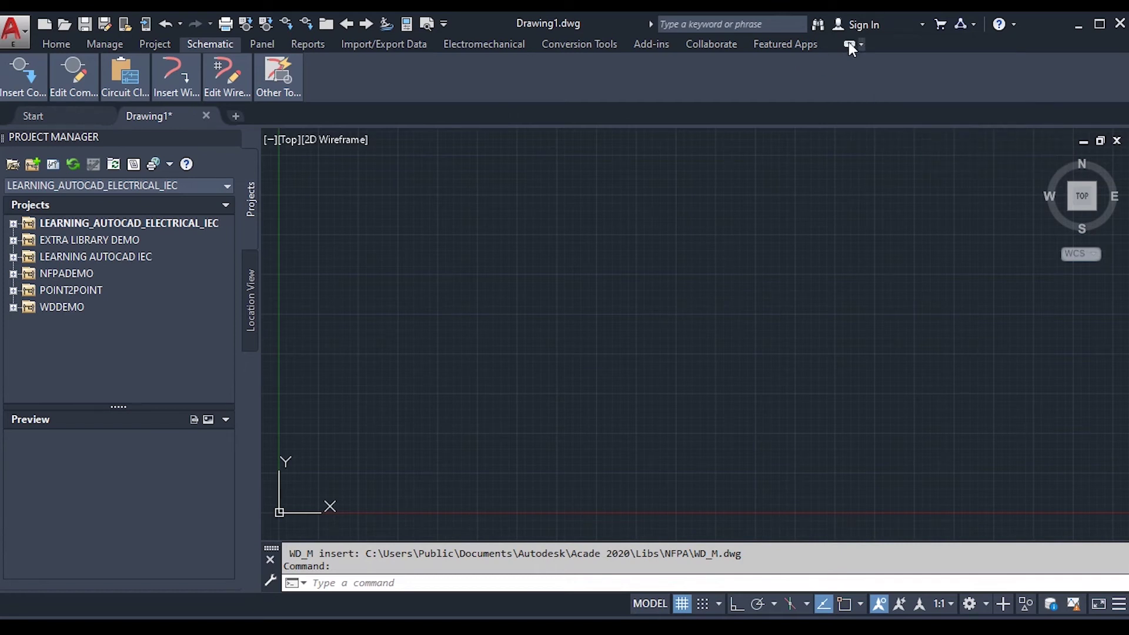
{"action": "left_click", "coordinate": [848, 44]}
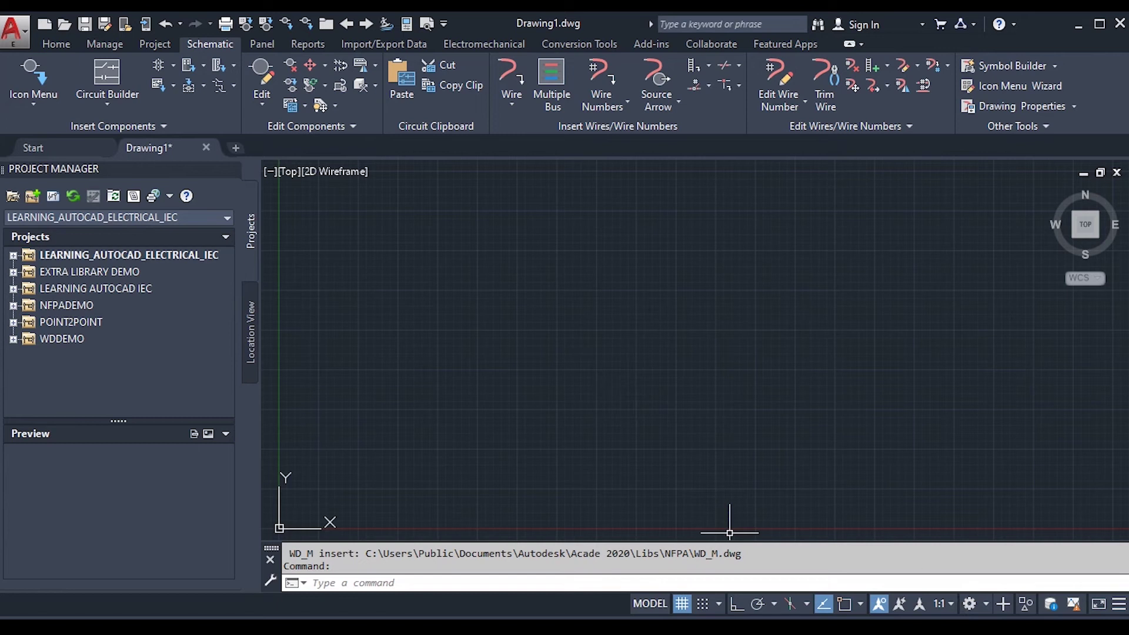
Step: Open the Workspace Switching menu from the status bar gear
{"action": "left_click", "coordinate": [968, 605]}
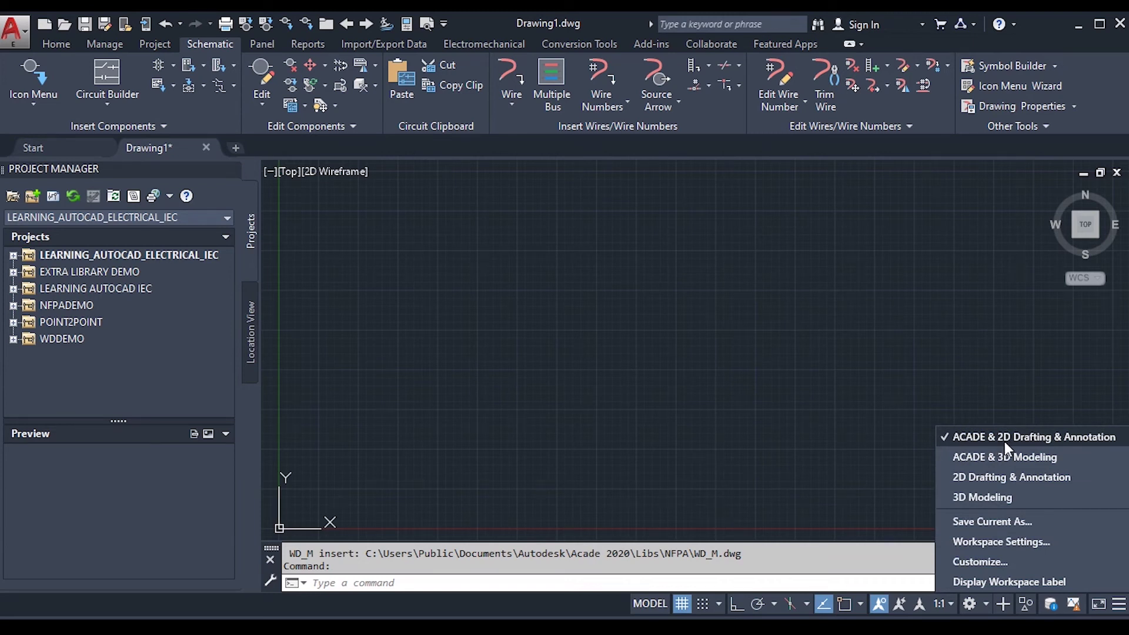
Step: Dismiss the workspace menu, keeping ACADE & 2D Drafting & Annotation active
{"action": "left_click", "coordinate": [913, 378]}
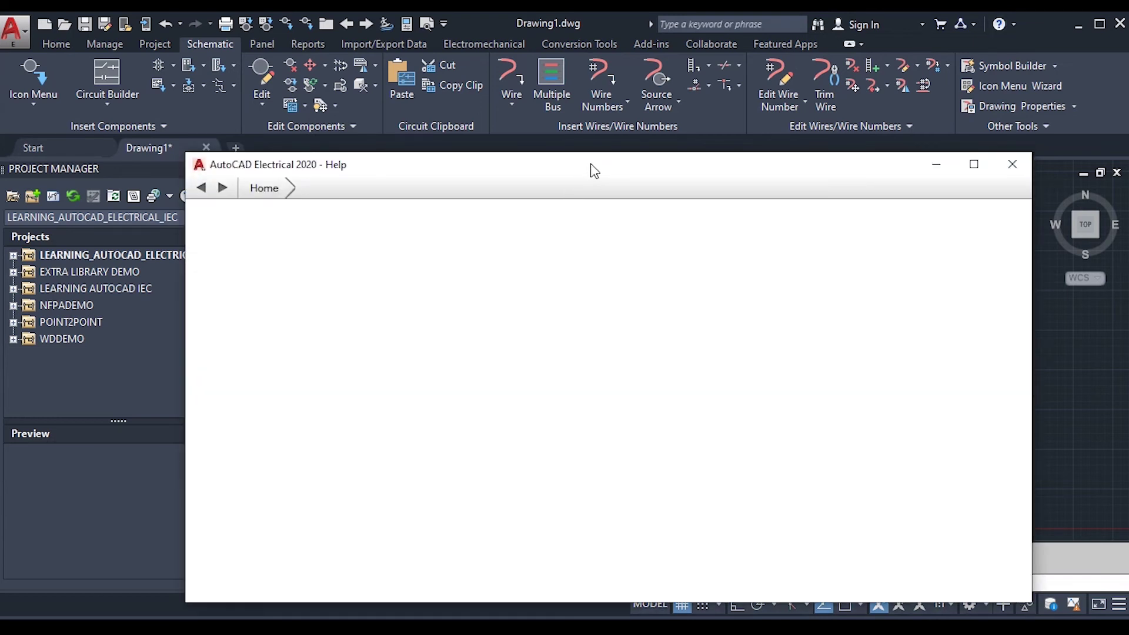
Step: Drag the Help window upward to uncover the command line
{"action": "left_click_drag", "start_coordinate": [591, 166], "coordinate": [584, 96]}
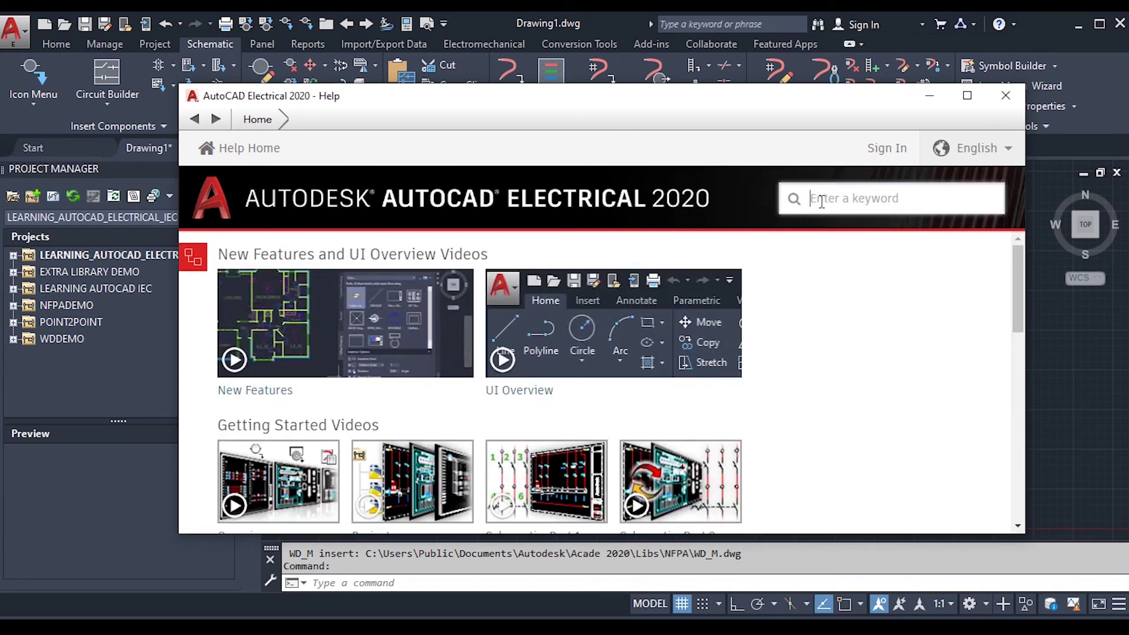
Step: Search Help for 'line' and look over the results list
{"action": "type", "text": "line"}
{"action": "key", "text": "Return"}
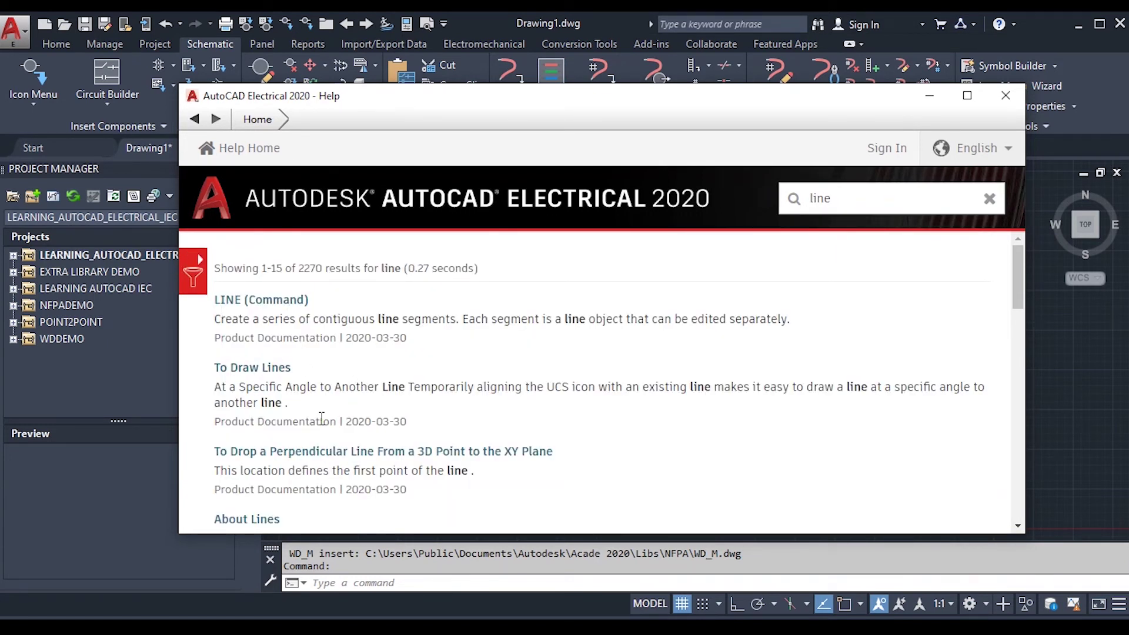
{"action": "scroll", "coordinate": [323, 419], "scroll_direction": "down", "scroll_amount": 5}
{"action": "scroll", "coordinate": [322, 421], "scroll_direction": "up", "scroll_amount": 5}
Step: Read the LINE (Command) article, return to the search results, and close Help
{"action": "left_click", "coordinate": [271, 305]}
{"action": "scroll", "coordinate": [468, 398], "scroll_direction": "down", "scroll_amount": 3}
{"action": "scroll", "coordinate": [469, 398], "scroll_direction": "down", "scroll_amount": 8}
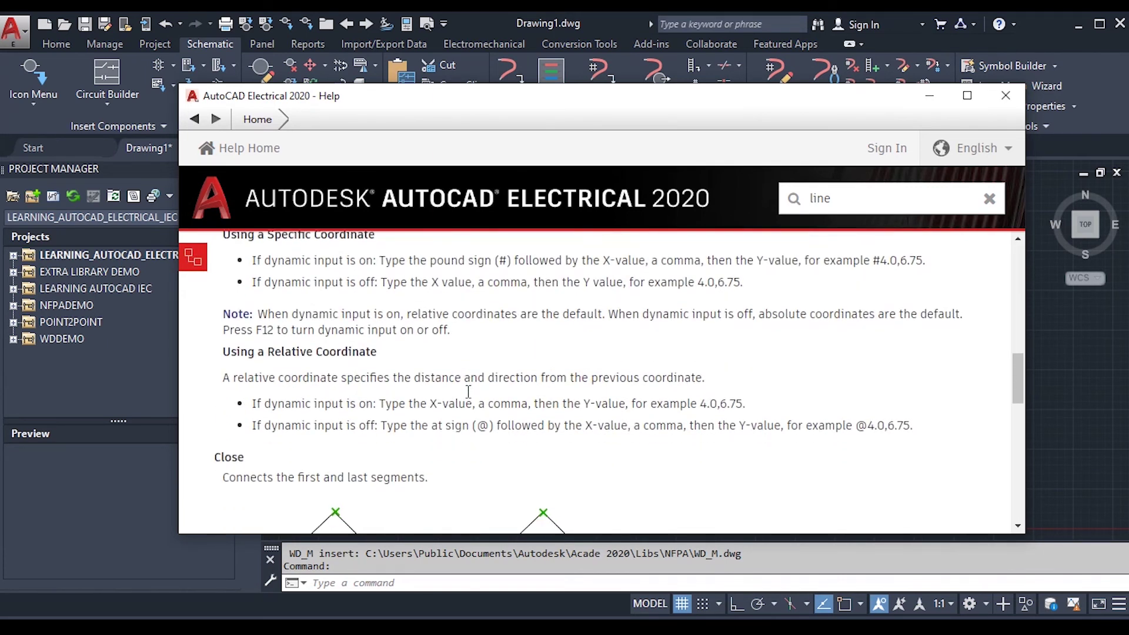
{"action": "scroll", "coordinate": [469, 393], "scroll_direction": "down", "scroll_amount": 3}
{"action": "scroll", "coordinate": [467, 396], "scroll_direction": "up", "scroll_amount": 6}
{"action": "scroll", "coordinate": [469, 398], "scroll_direction": "up", "scroll_amount": 5}
{"action": "scroll", "coordinate": [470, 398], "scroll_direction": "down", "scroll_amount": 4}
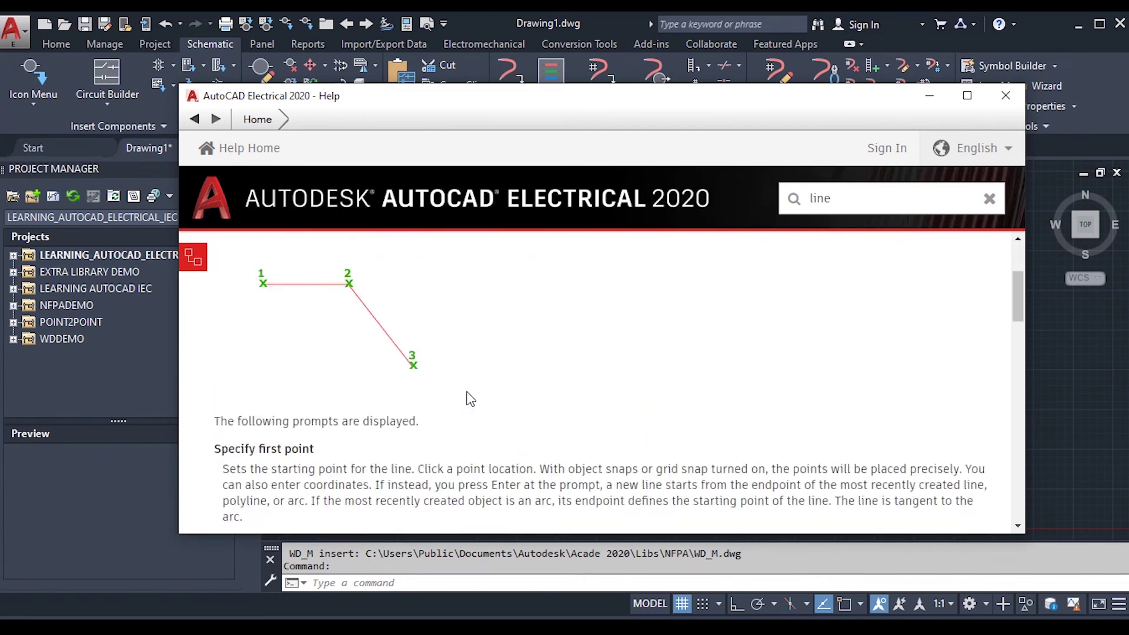
{"action": "scroll", "coordinate": [468, 391], "scroll_direction": "down", "scroll_amount": 5}
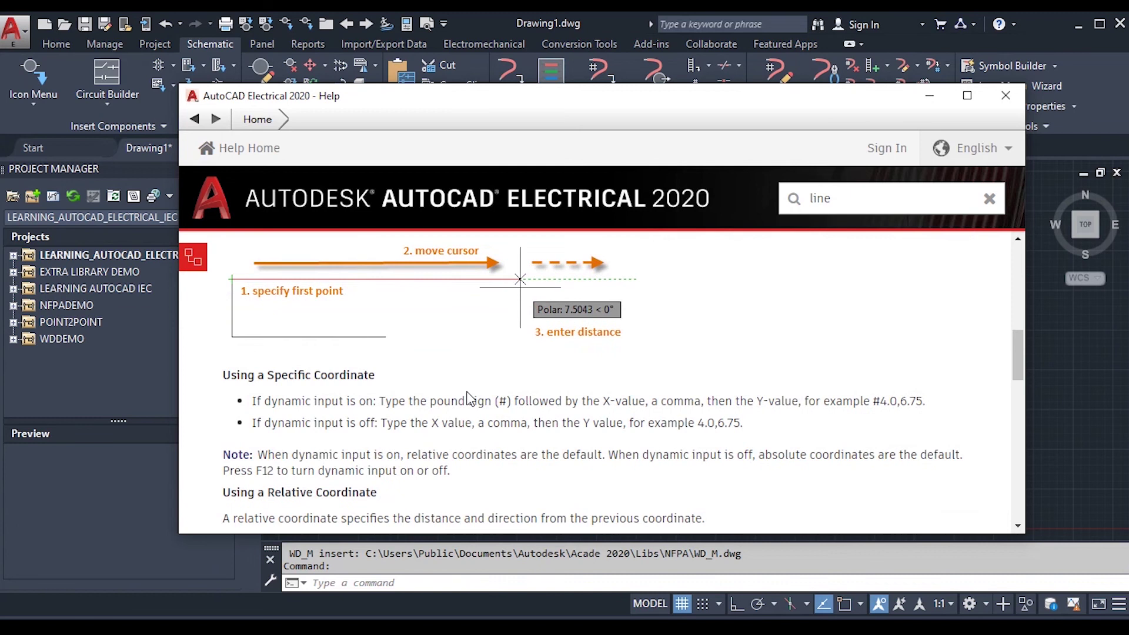
{"action": "scroll", "coordinate": [469, 391], "scroll_direction": "up", "scroll_amount": 5}
{"action": "scroll", "coordinate": [469, 391], "scroll_direction": "up", "scroll_amount": 5}
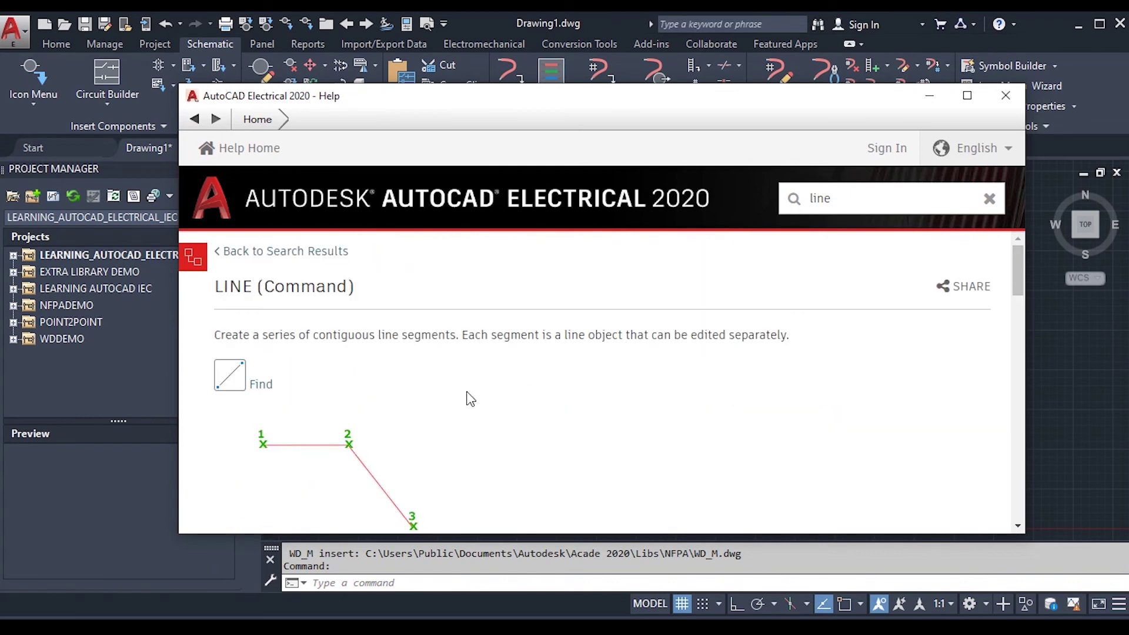
{"action": "left_click", "coordinate": [281, 251]}
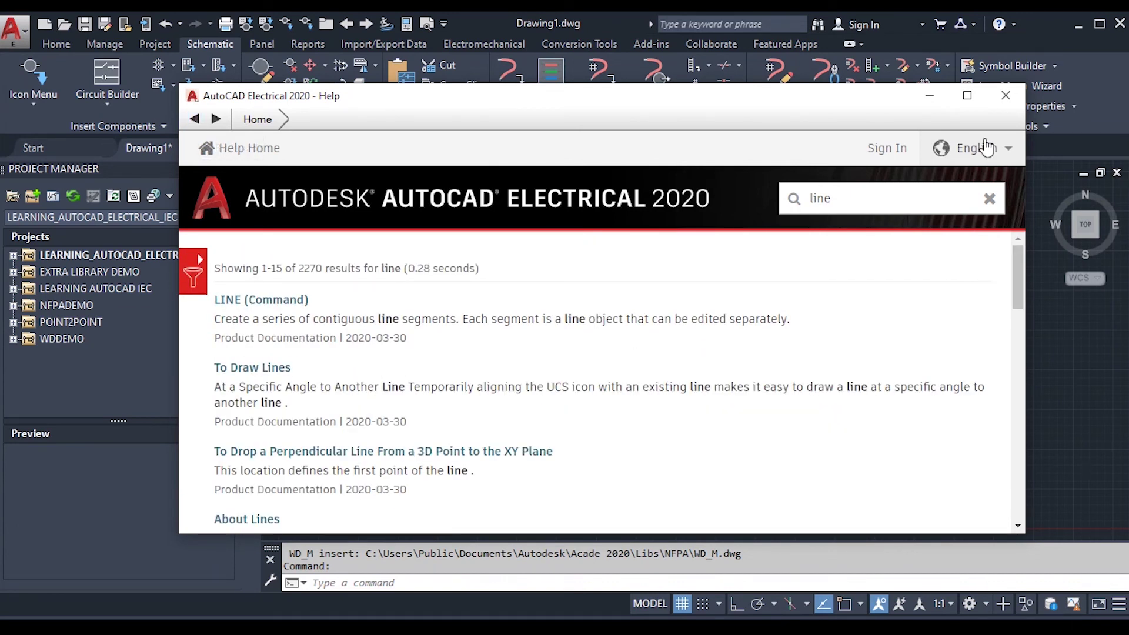
{"action": "left_click", "coordinate": [1005, 95]}
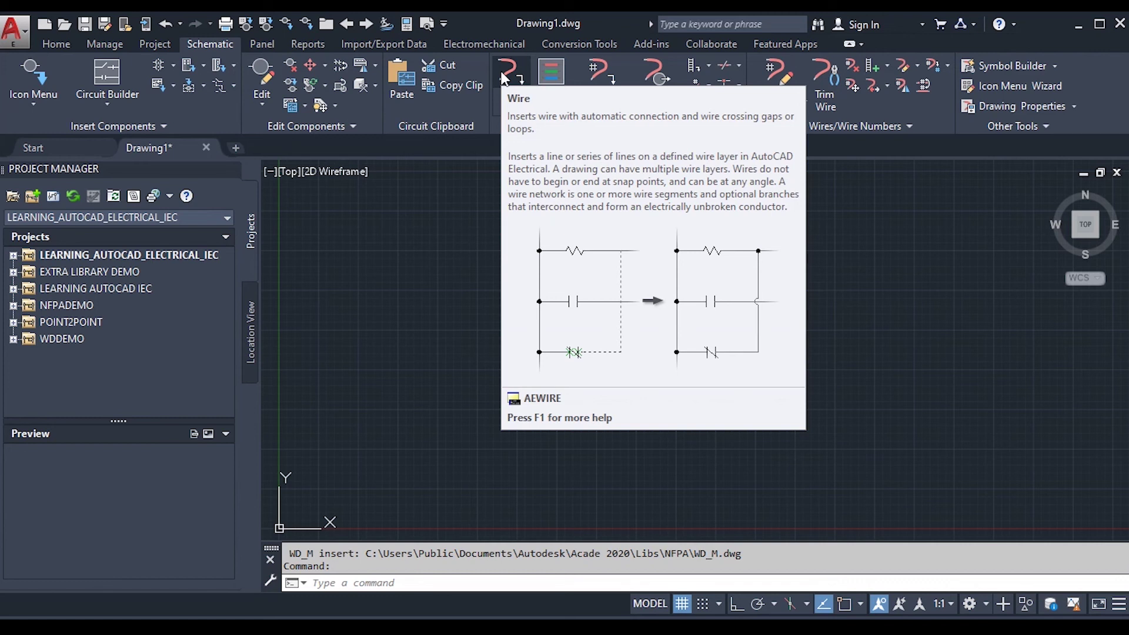
Step: Open F1 help over the Wire button, which shows the Workspace Switching article, then close Help
{"action": "key", "text": "F1"}
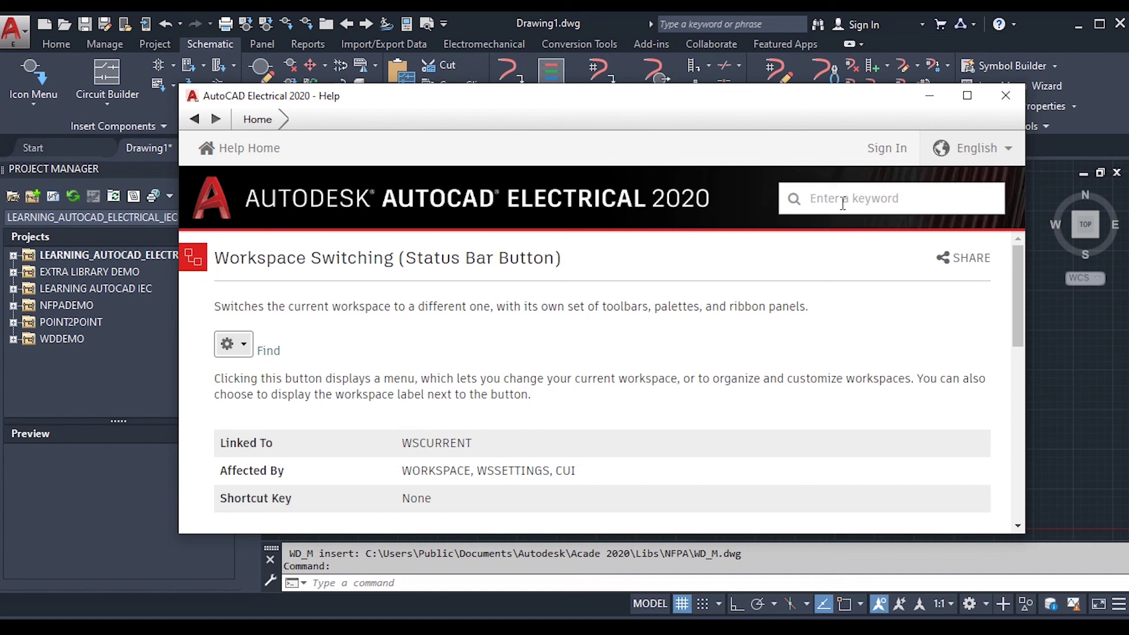
{"action": "left_click", "coordinate": [1005, 95]}
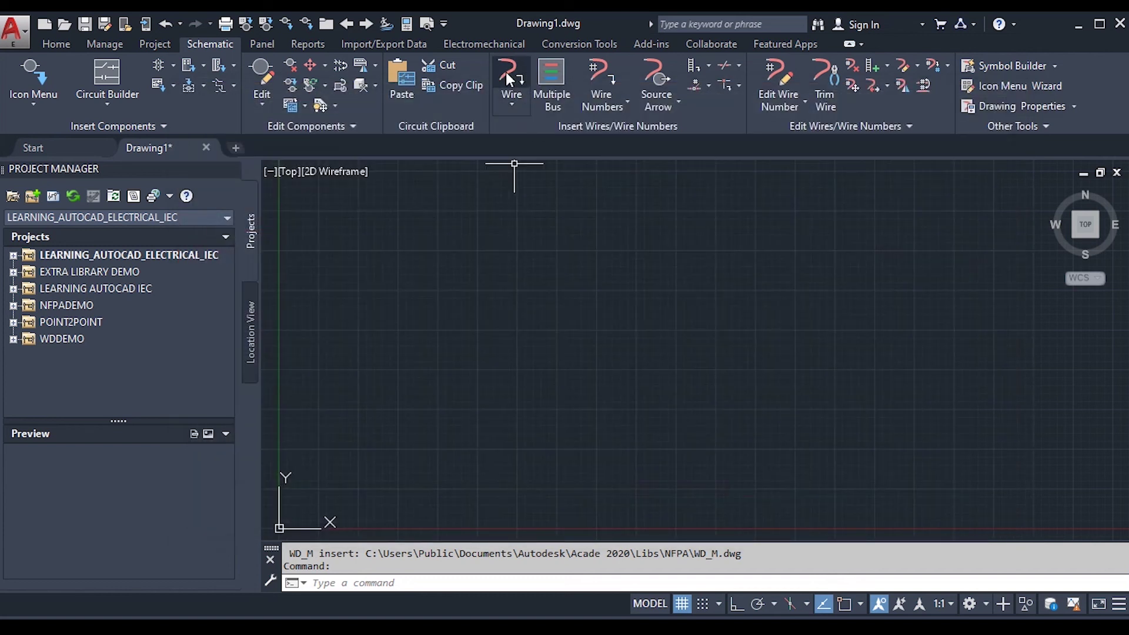
Step: Start the Wire command and browse its Insert Wires Reference help page
{"action": "left_click", "coordinate": [509, 75]}
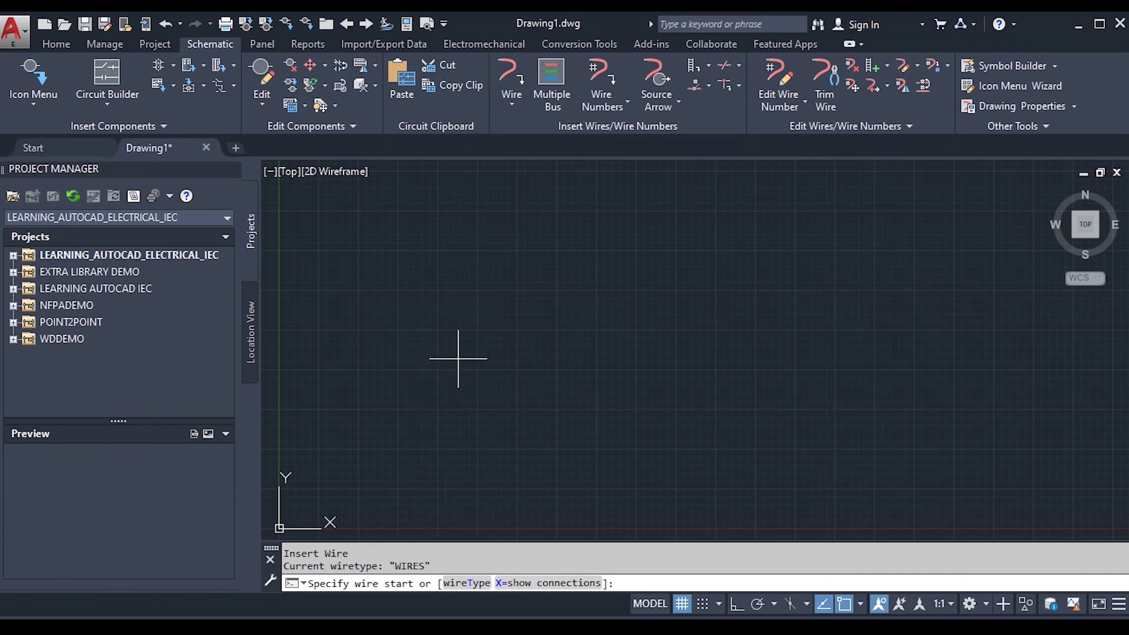
{"action": "key", "text": "F1"}
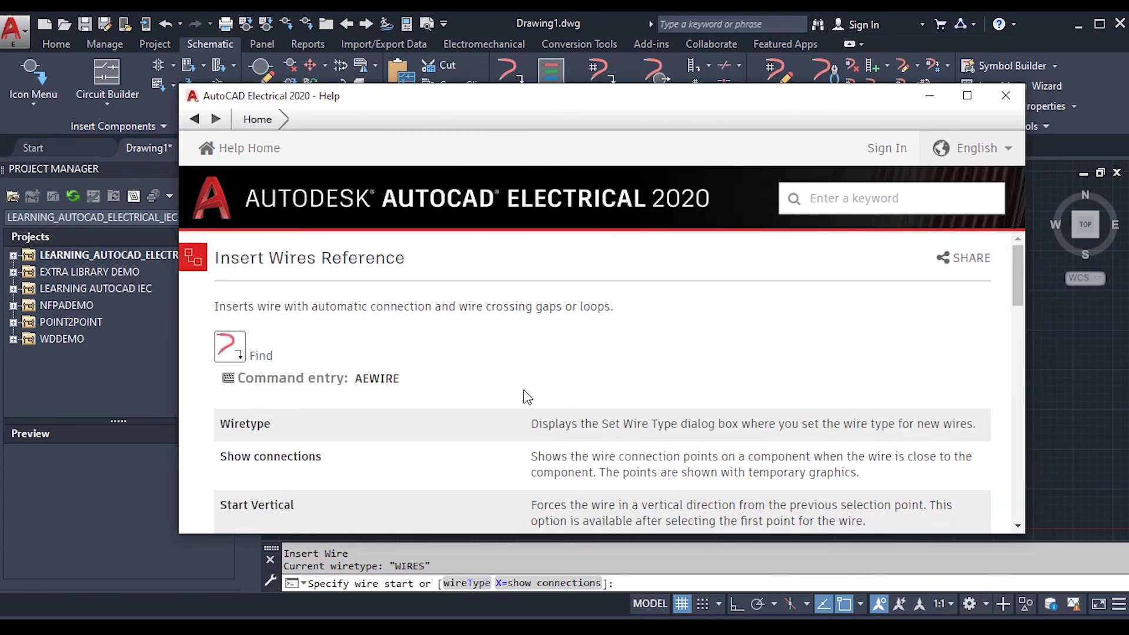
{"action": "scroll", "coordinate": [523, 391], "scroll_direction": "down", "scroll_amount": 4}
{"action": "scroll", "coordinate": [524, 391], "scroll_direction": "down", "scroll_amount": 8}
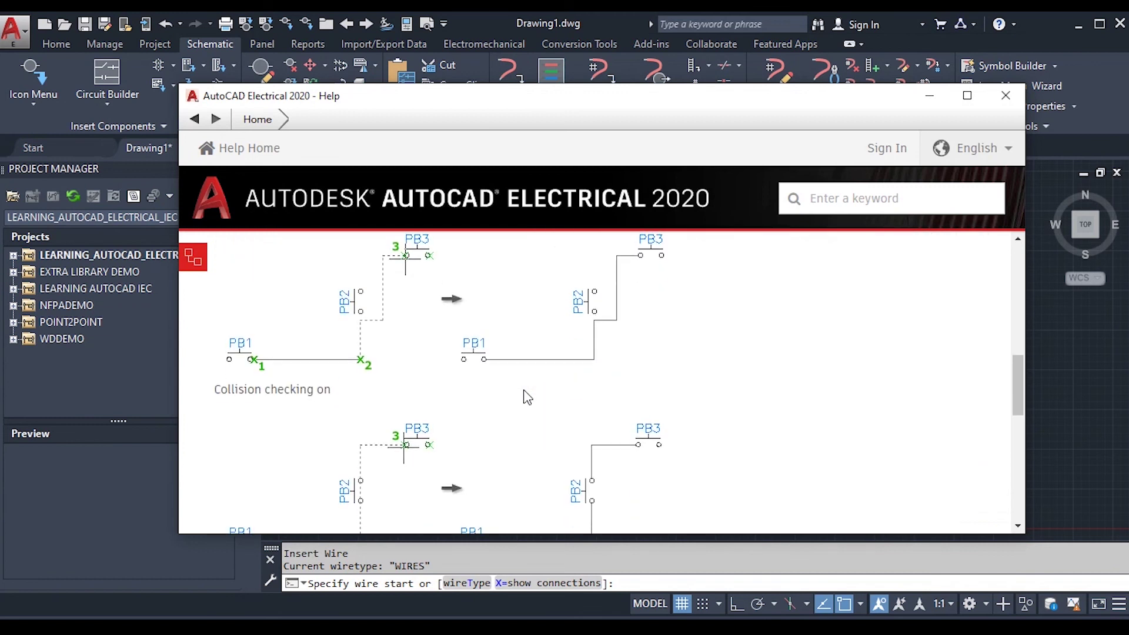
{"action": "scroll", "coordinate": [526, 397], "scroll_direction": "up", "scroll_amount": 12}
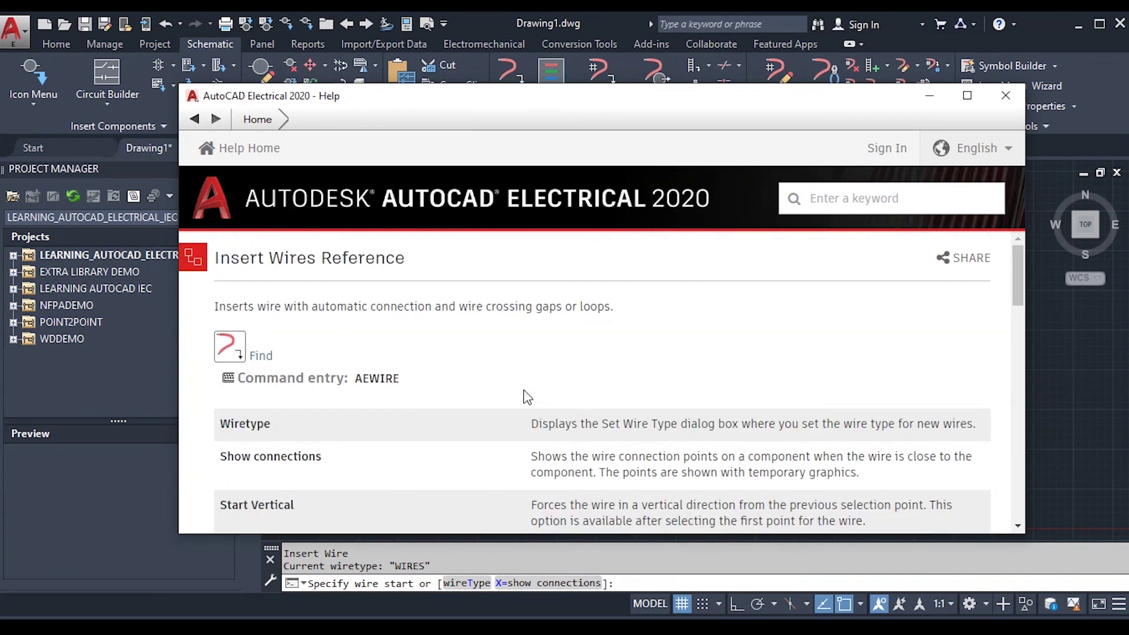
{"action": "scroll", "coordinate": [526, 397], "scroll_direction": "down", "scroll_amount": 3}
{"action": "scroll", "coordinate": [527, 397], "scroll_direction": "up", "scroll_amount": 3}
Step: Close the Insert Wires help, pick a wire start point, then cancel so no wire is placed
{"action": "left_click", "coordinate": [1005, 95]}
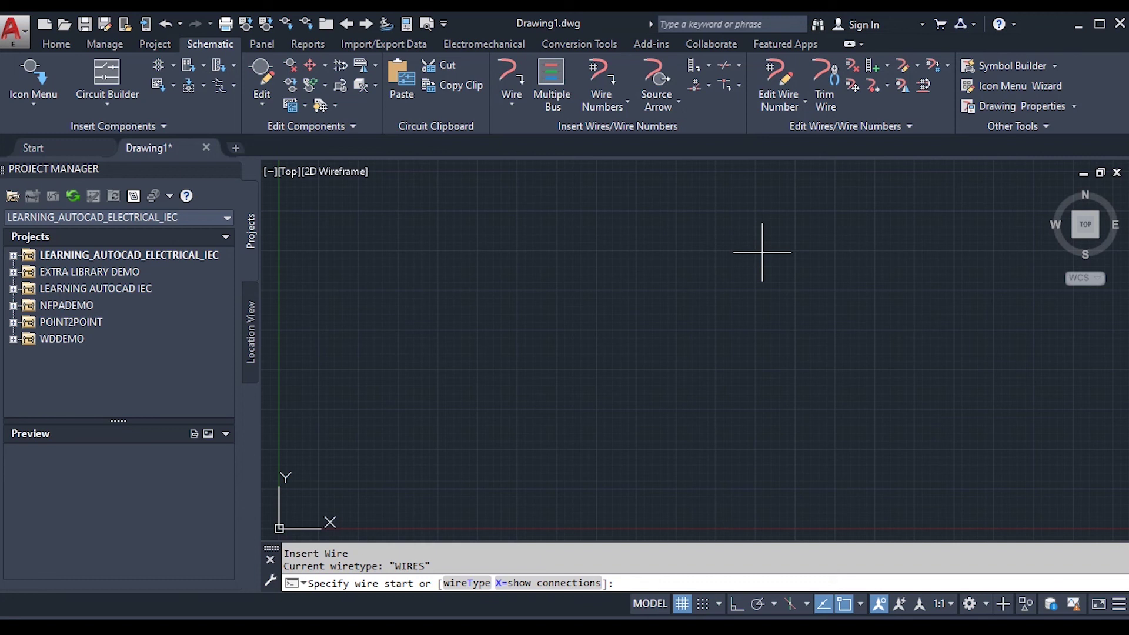
{"action": "right_click", "coordinate": [655, 202]}
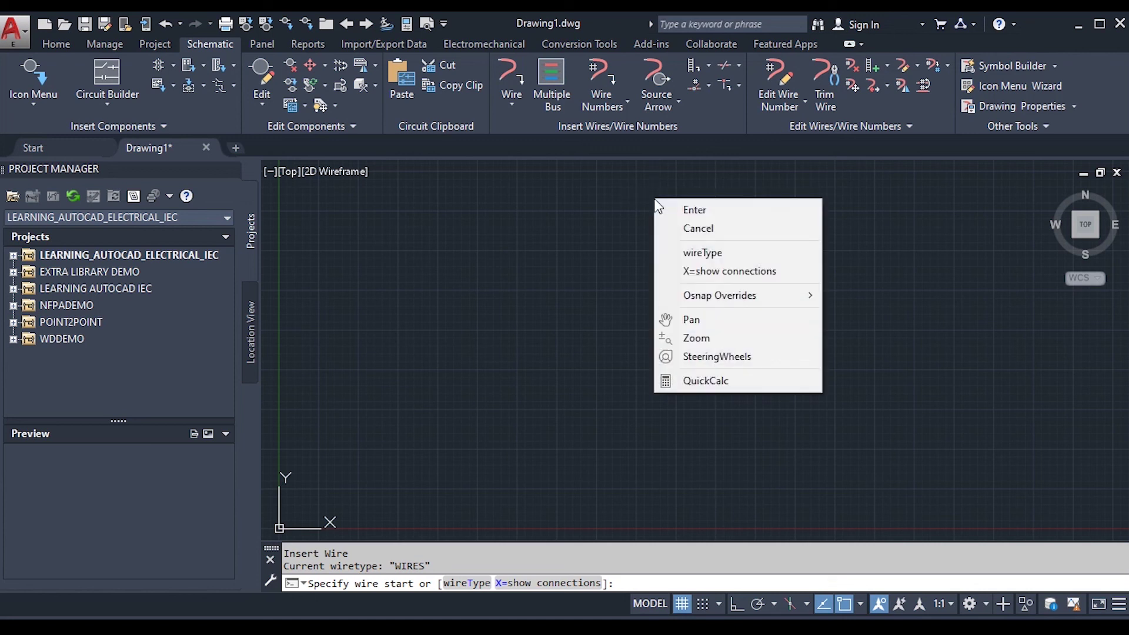
{"action": "left_click", "coordinate": [892, 239]}
{"action": "left_click", "coordinate": [891, 239]}
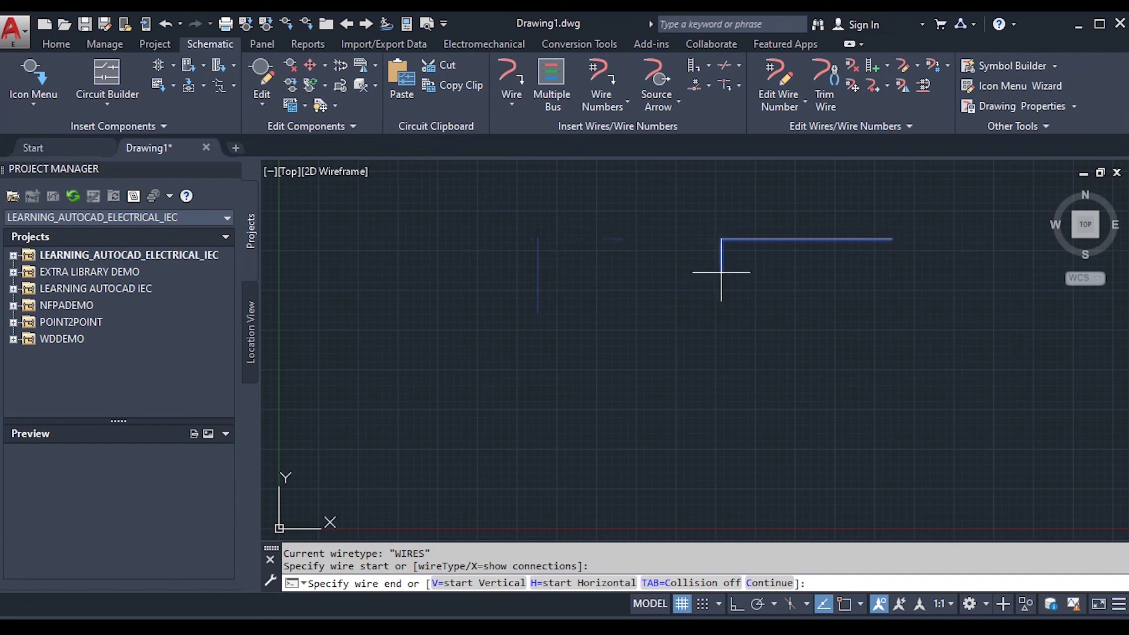
{"action": "key", "text": "Escape"}
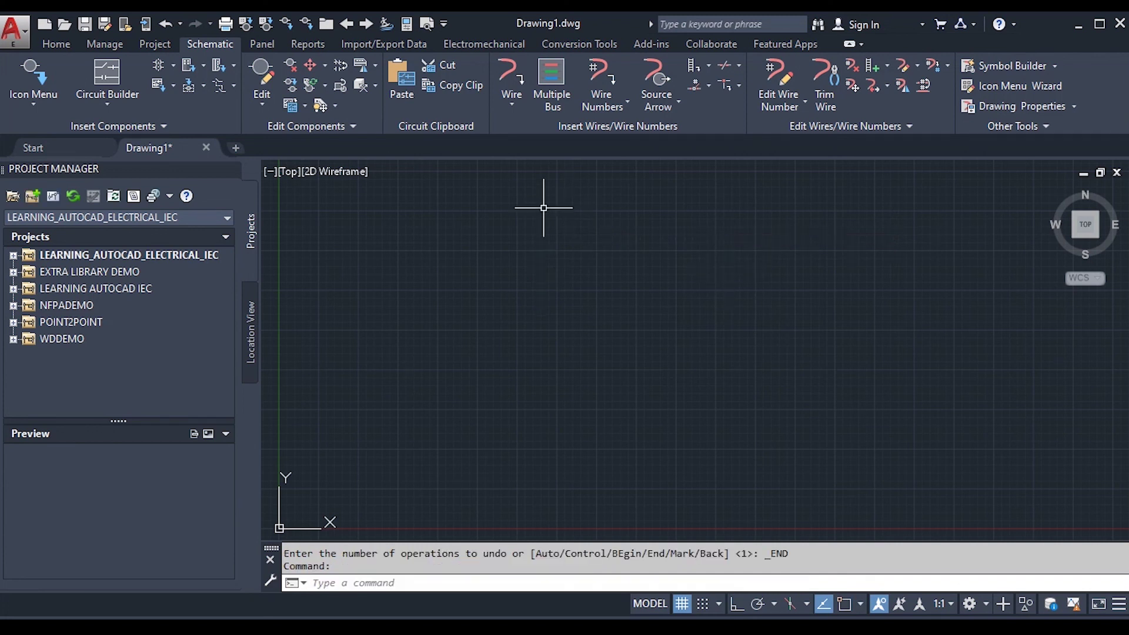
{"action": "right_click", "coordinate": [582, 243]}
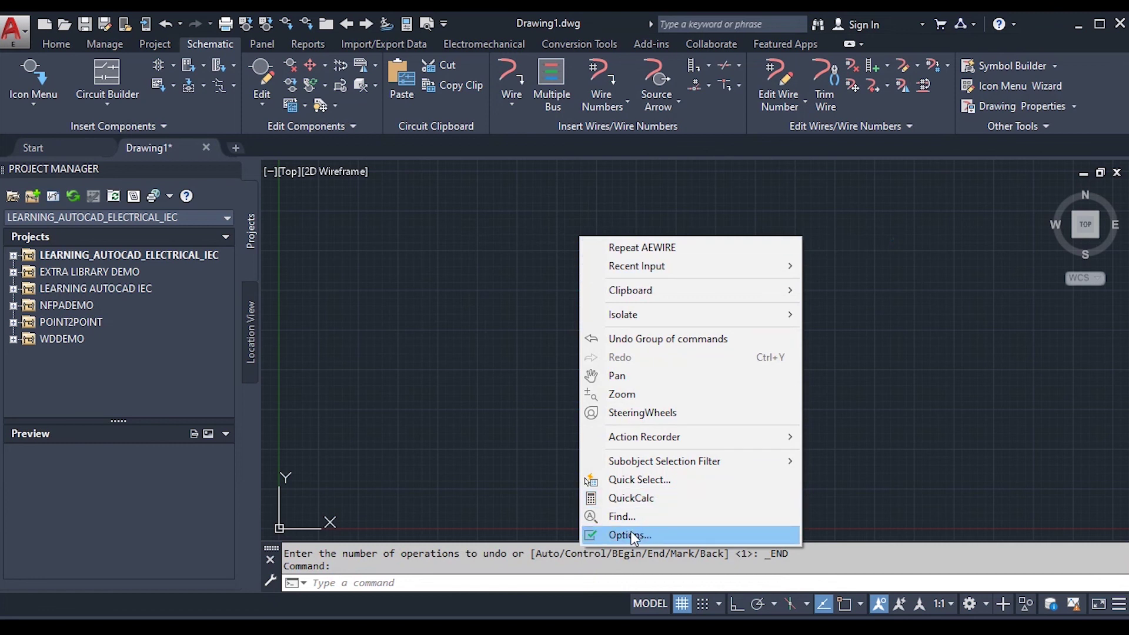
Step: Open the Options dialog from the application menu, showing Files tab paths for the <<ACADE>> profile
{"action": "left_click", "coordinate": [374, 369]}
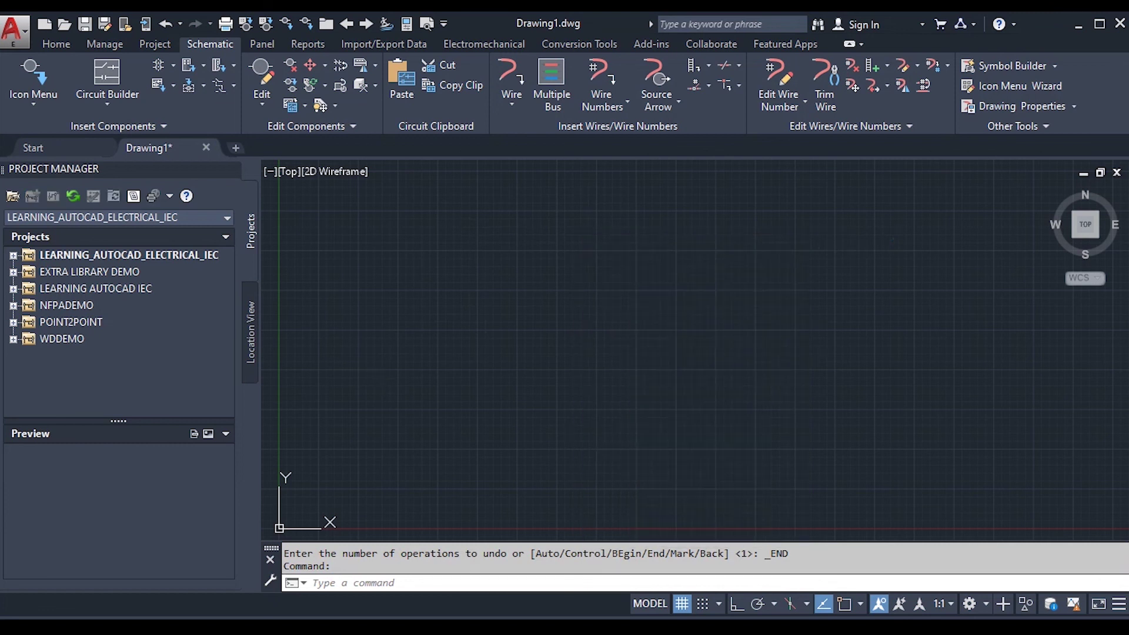
{"action": "left_click", "coordinate": [17, 37]}
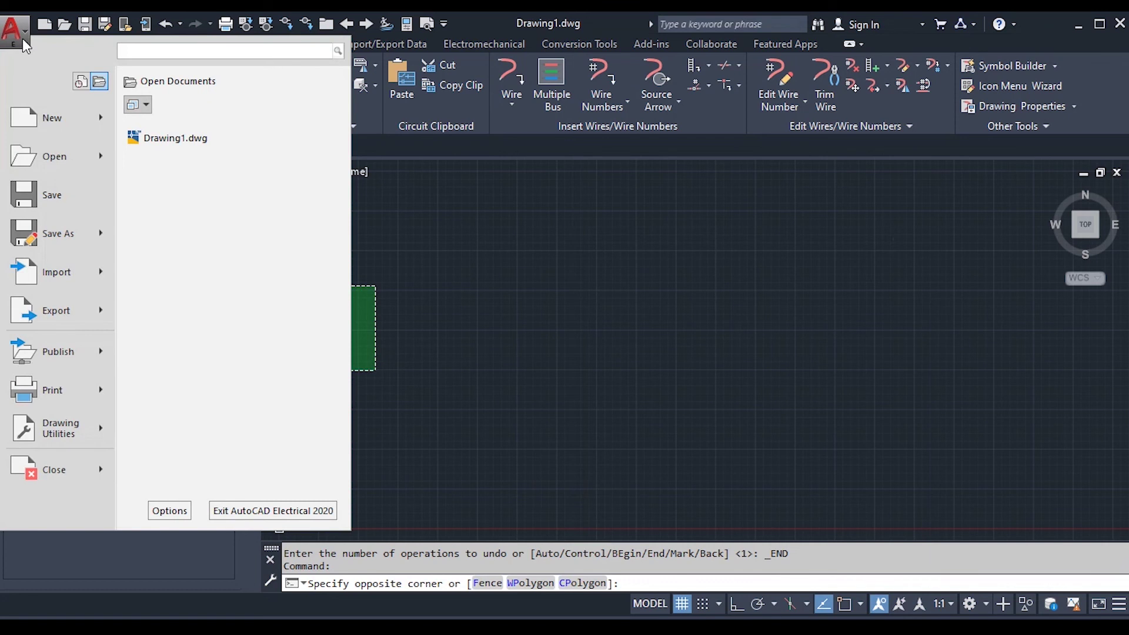
{"action": "left_click", "coordinate": [170, 509]}
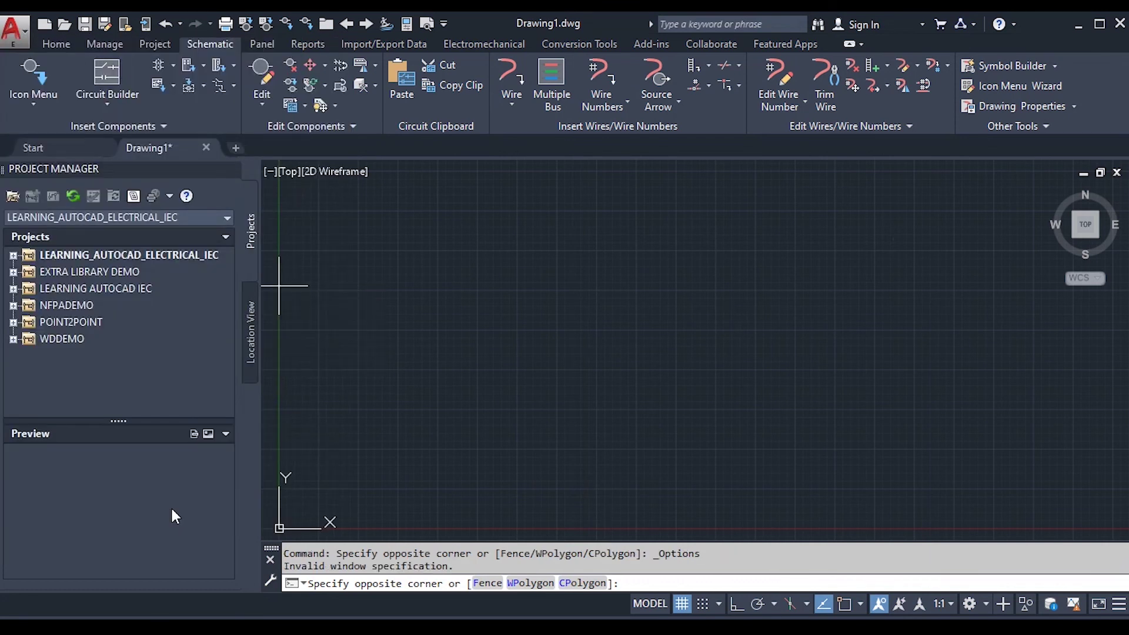
{"action": "left_click", "coordinate": [21, 43]}
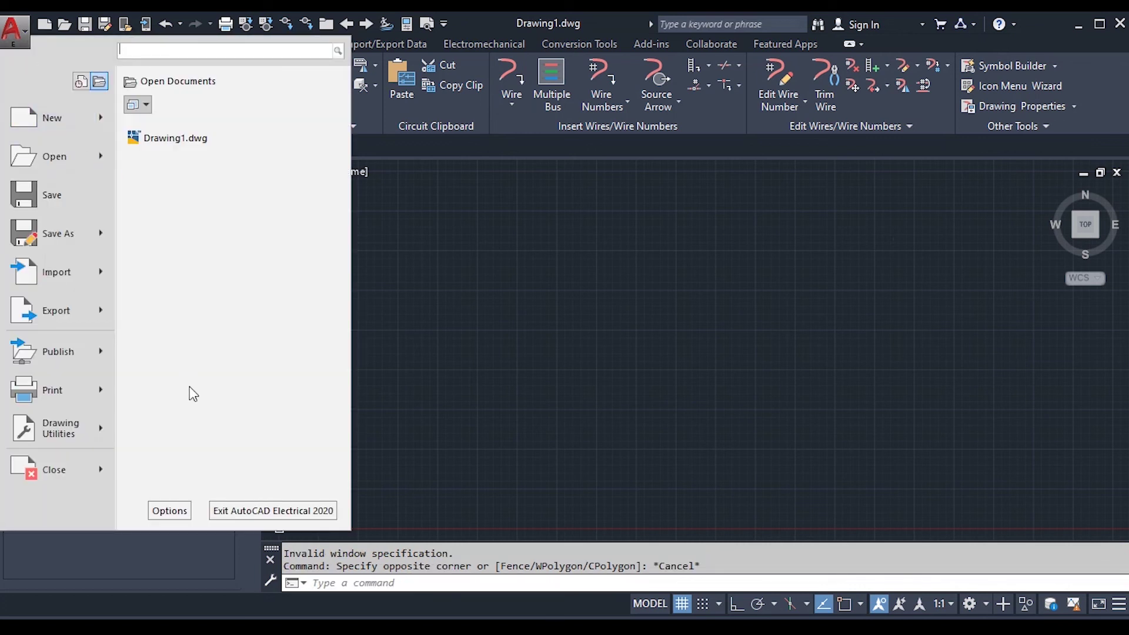
{"action": "left_click", "coordinate": [170, 510]}
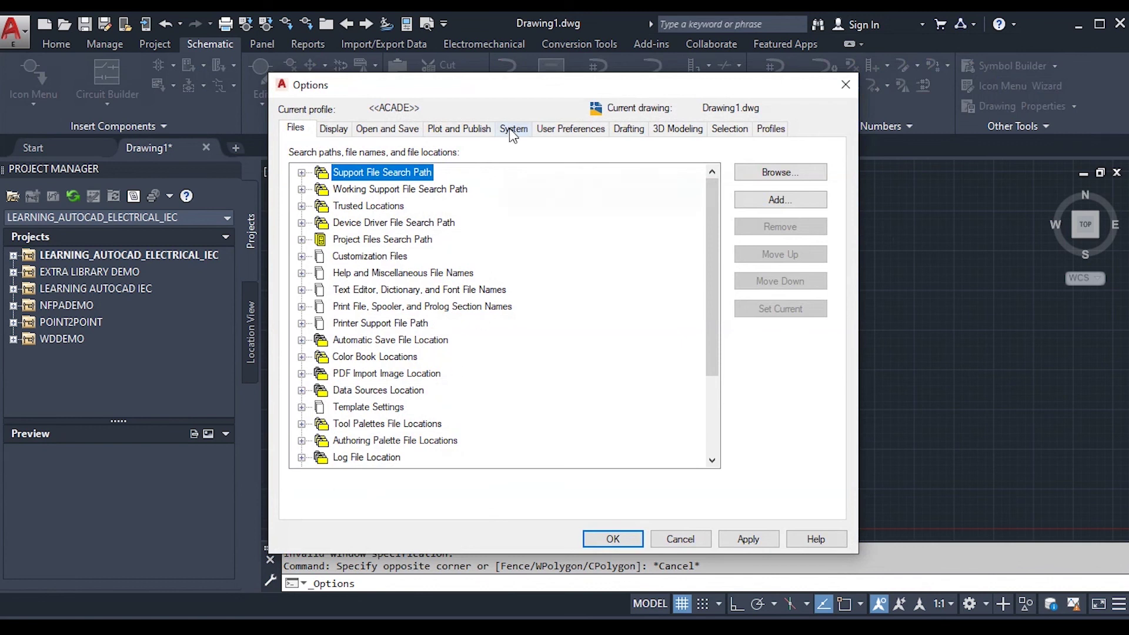
Step: On the System tab, toggle 'Access online content when available' off and back on, then confirm with OK
{"action": "left_click", "coordinate": [512, 128]}
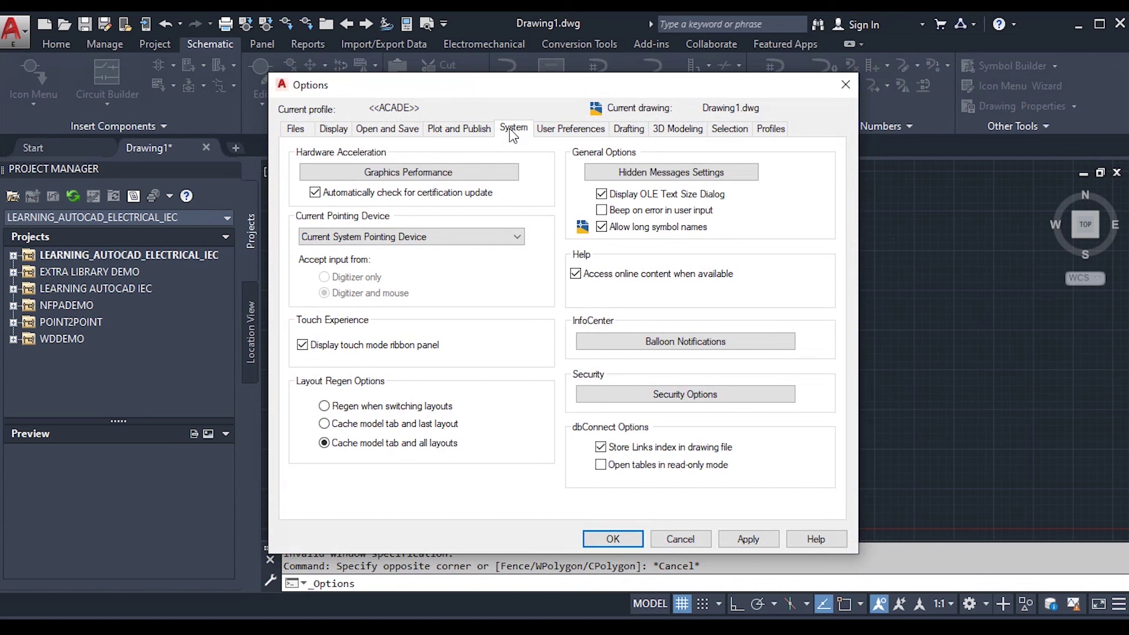
{"action": "left_click", "coordinate": [575, 274]}
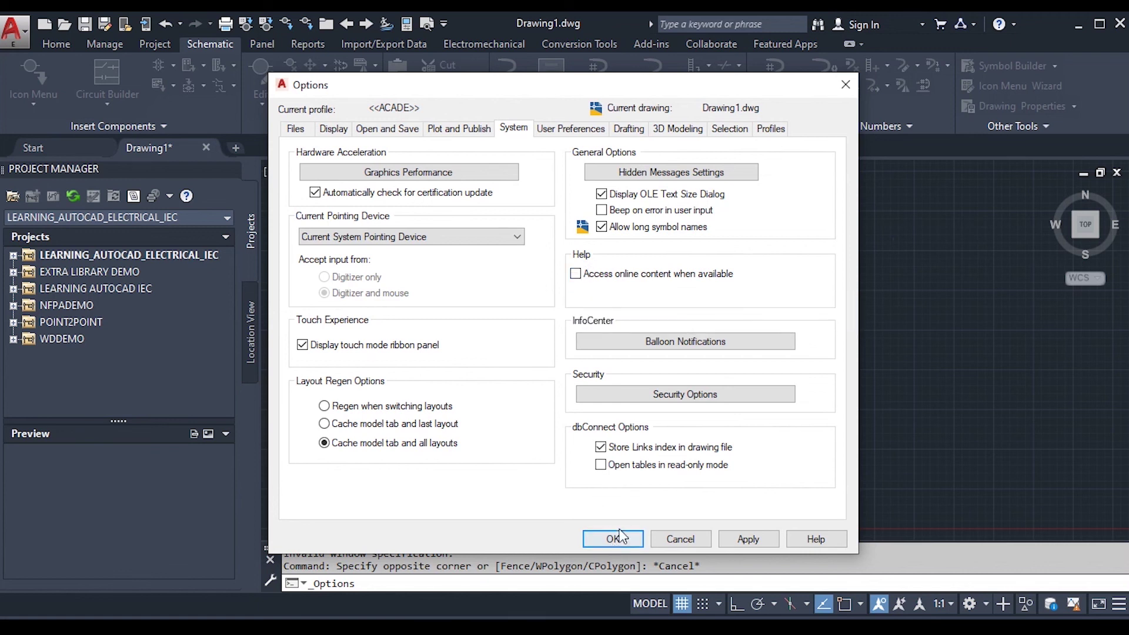
{"action": "left_click", "coordinate": [576, 274]}
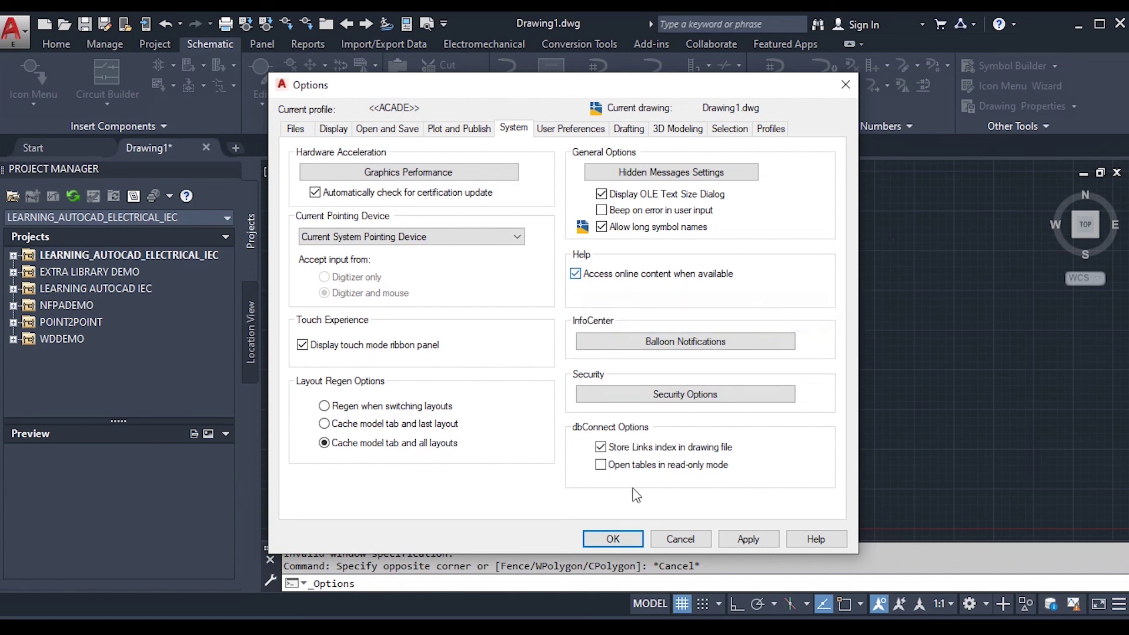
{"action": "left_click", "coordinate": [615, 540]}
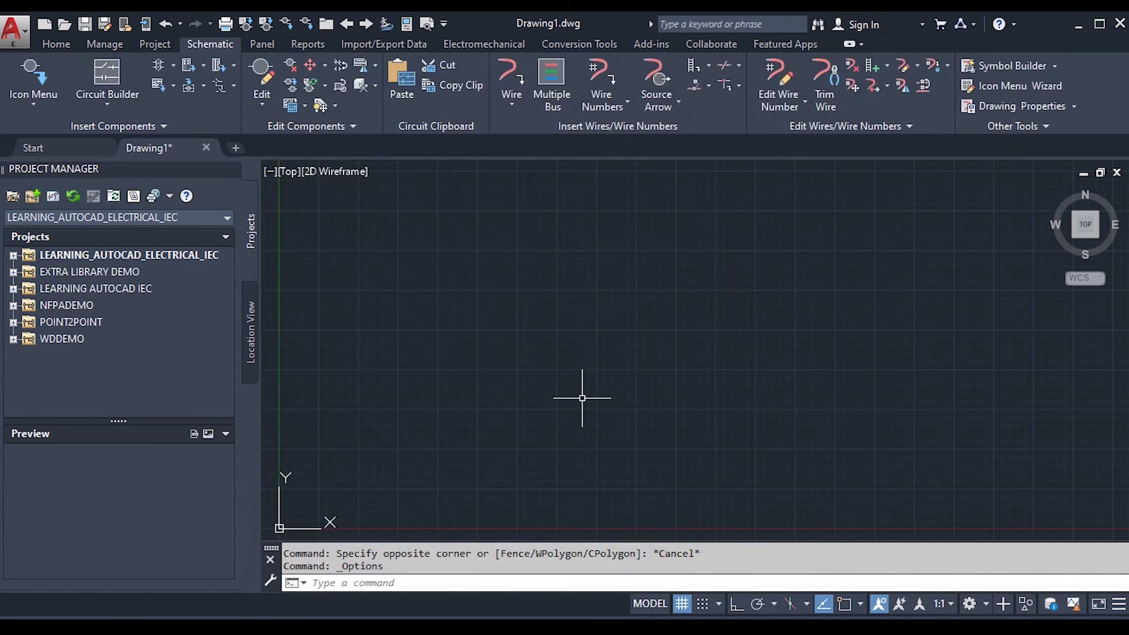